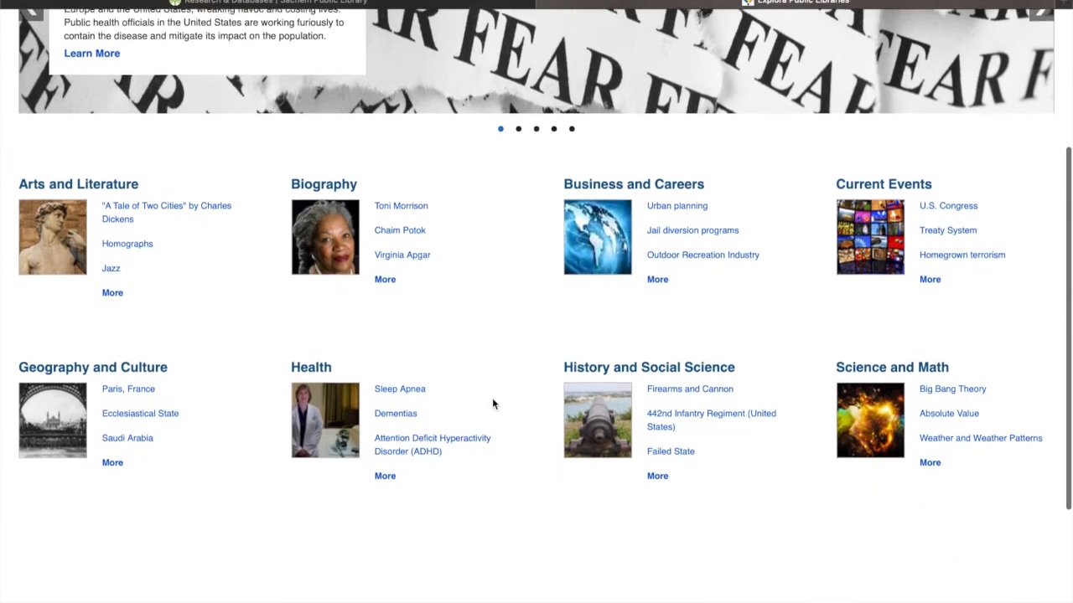
Browse the featured topic slides from COVID-19 through to Memoir
scroll(492, 404, "up", 3)
scroll(492, 404, "up", 1)
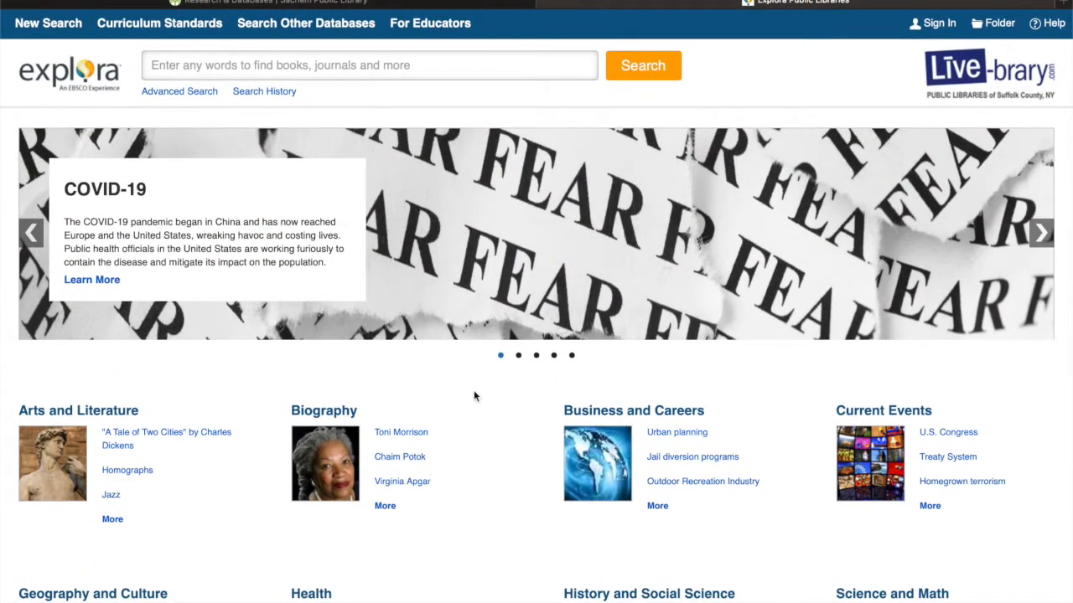
left_click(1045, 240)
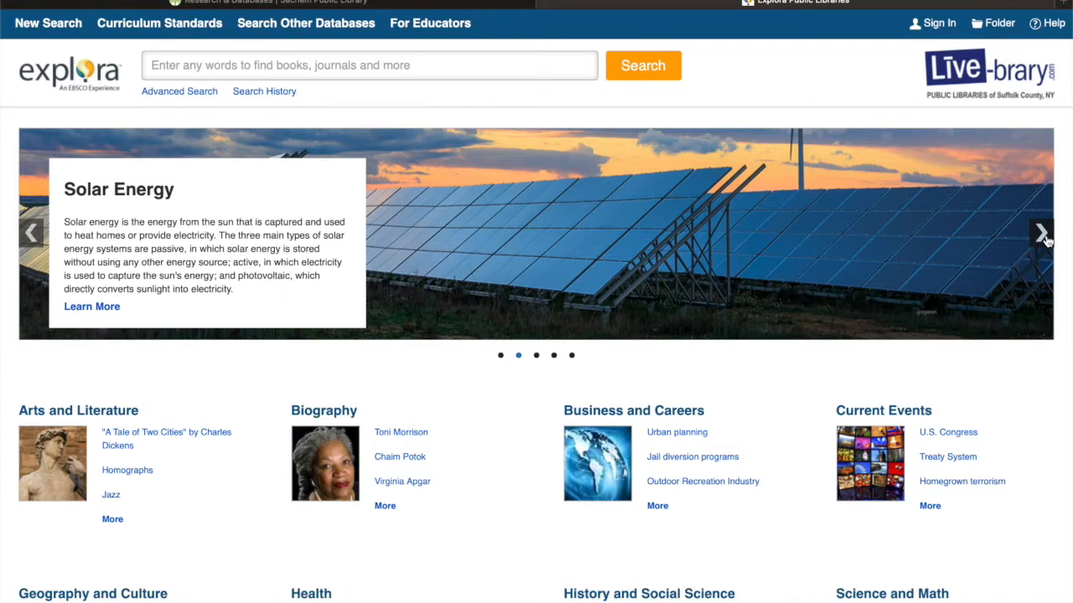
left_click(1045, 241)
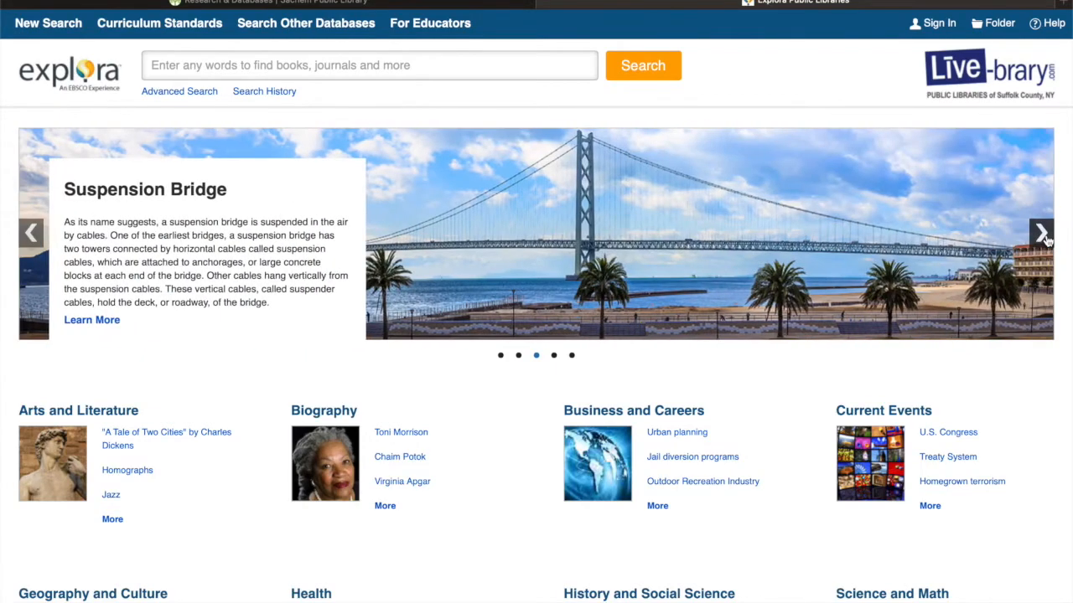
left_click(1045, 240)
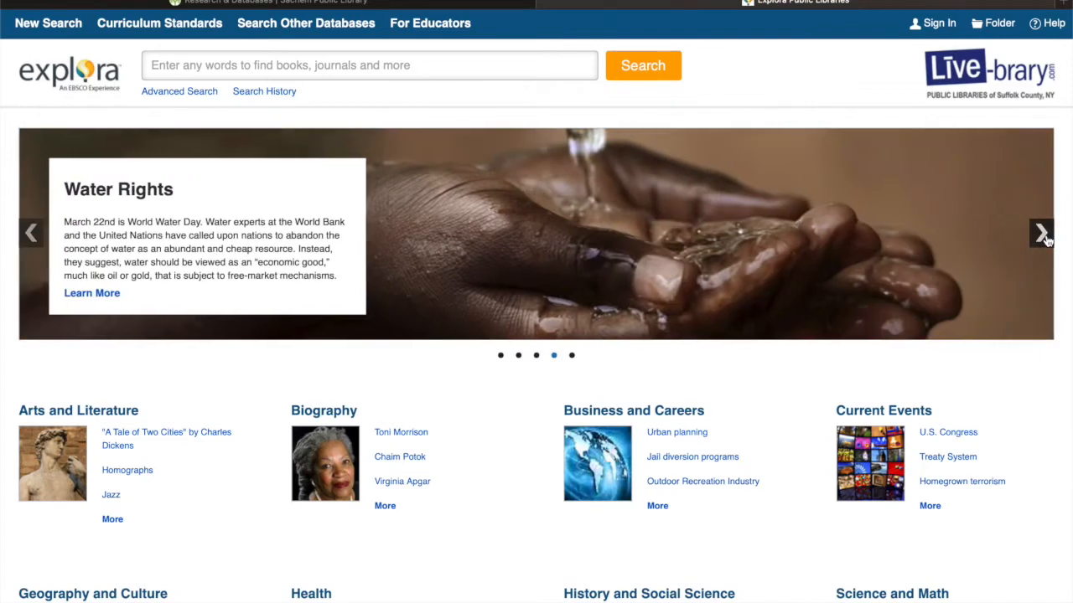
left_click(1045, 240)
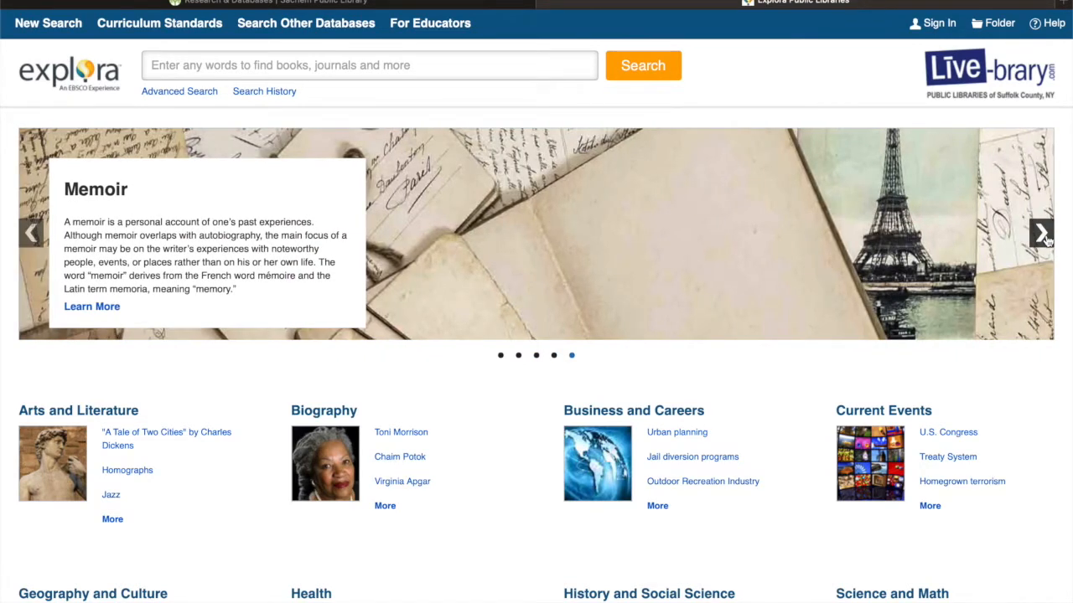
Open the Manifest Destiny topic from the full History and Social Science topic list
scroll(552, 405, "down", 3)
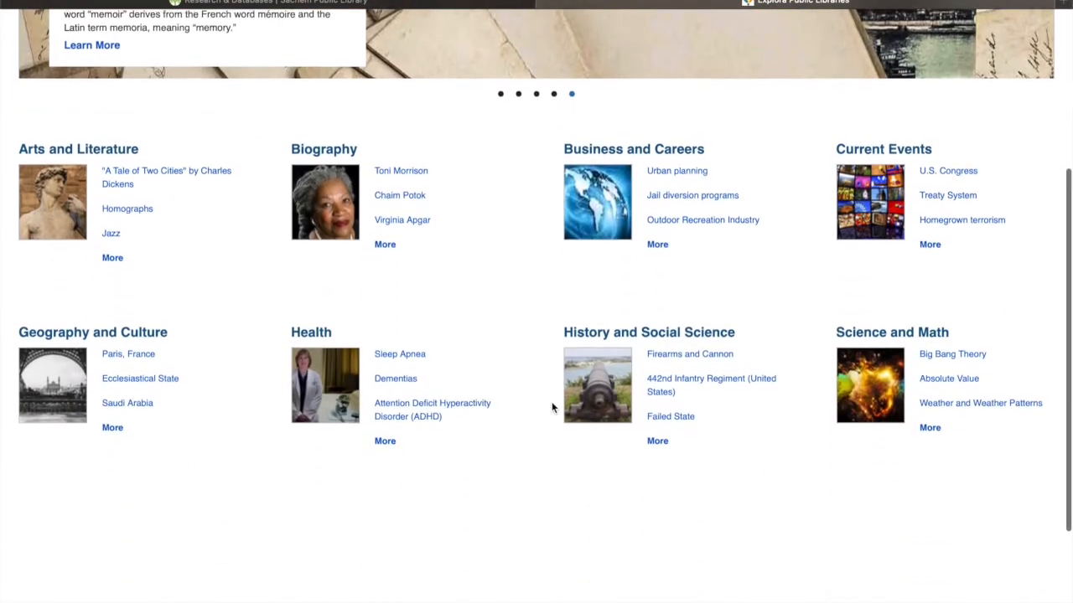
left_click(665, 440)
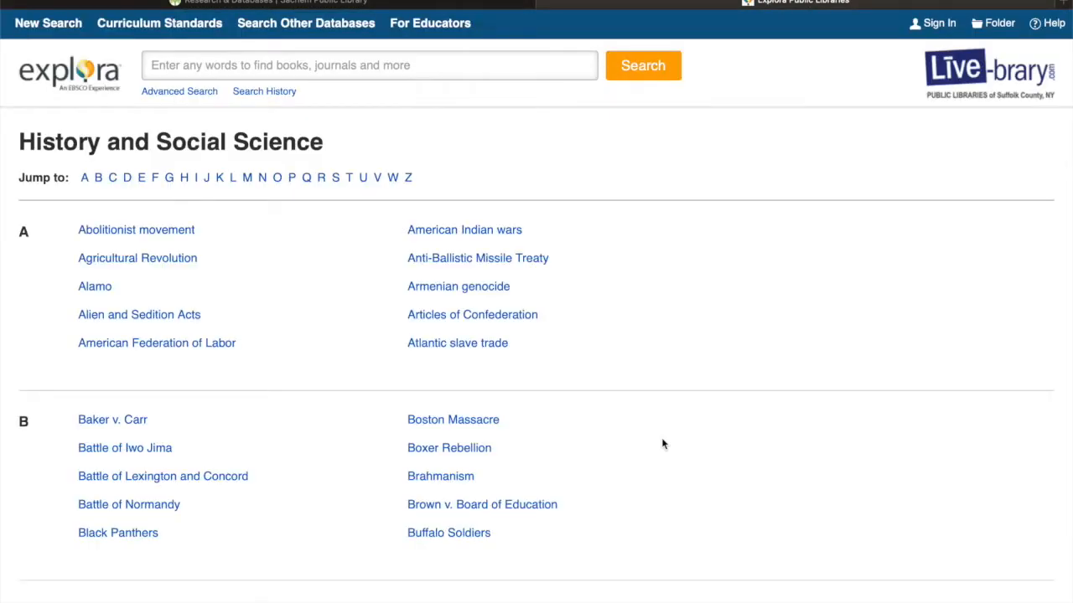
scroll(662, 443, "down", 5)
scroll(662, 443, "down", 4)
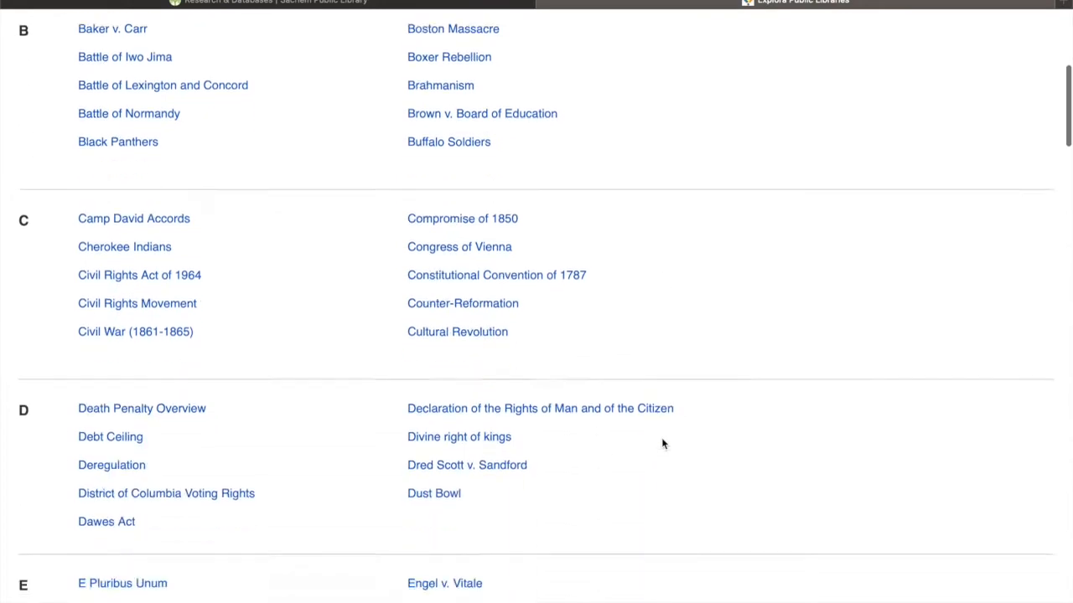
scroll(662, 444, "up", 2)
scroll(663, 443, "down", 10)
scroll(662, 443, "down", 3)
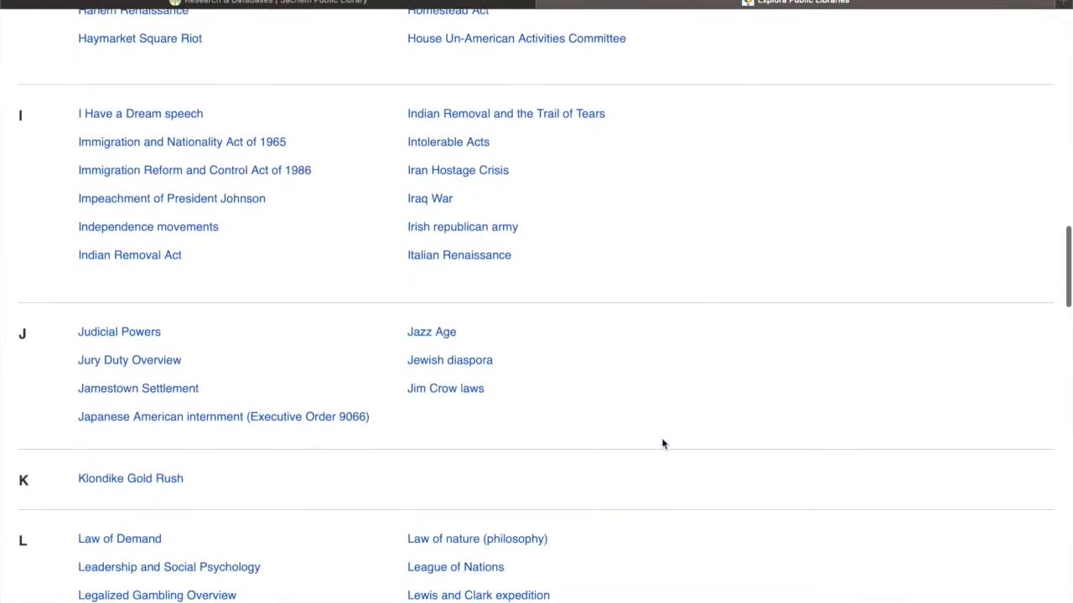
scroll(472, 397, "down", 2)
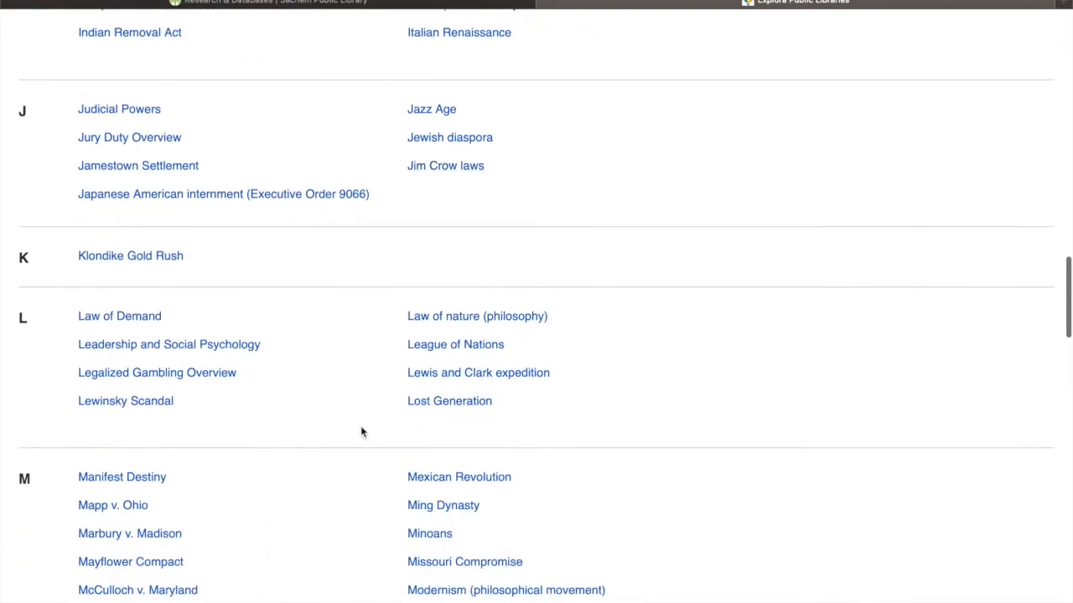
scroll(227, 461, "down", 2)
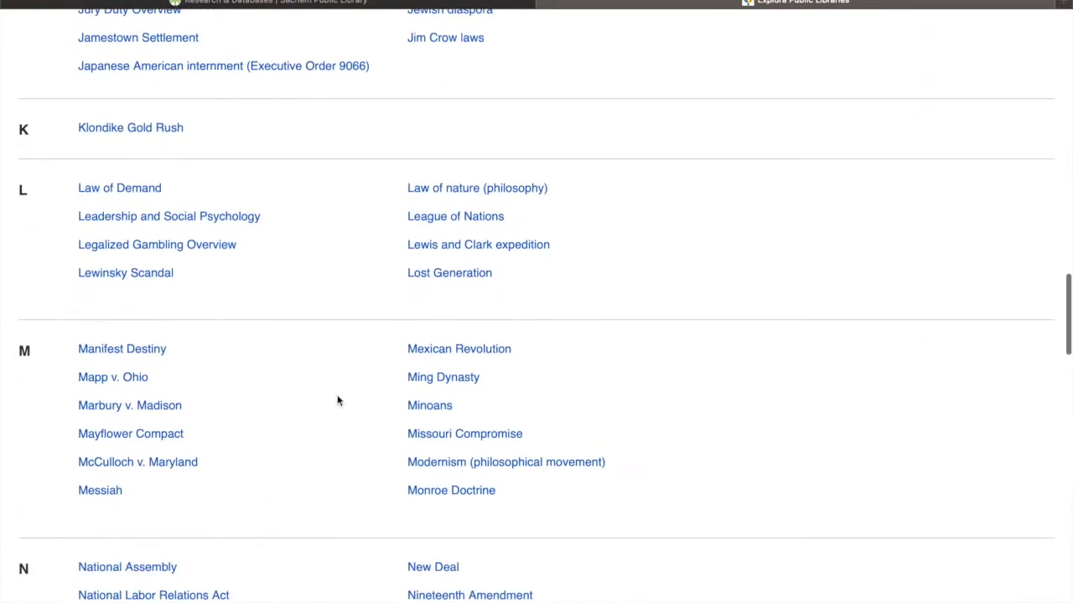
left_click(145, 352)
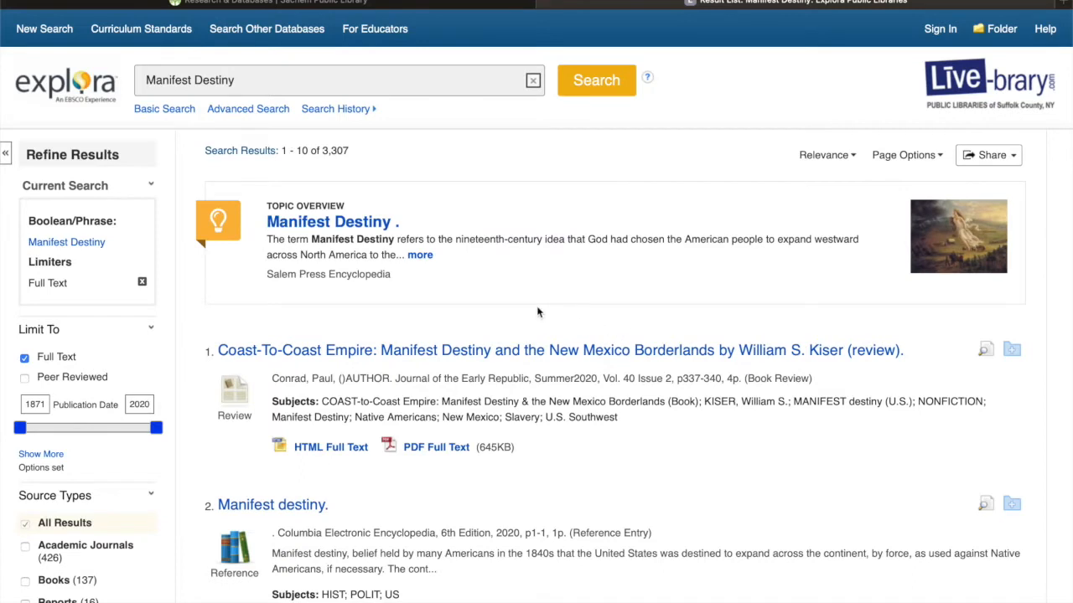
Look over the Manifest Destiny results and source types, and limit the results to peer-reviewed sources
scroll(539, 311, "down", 3)
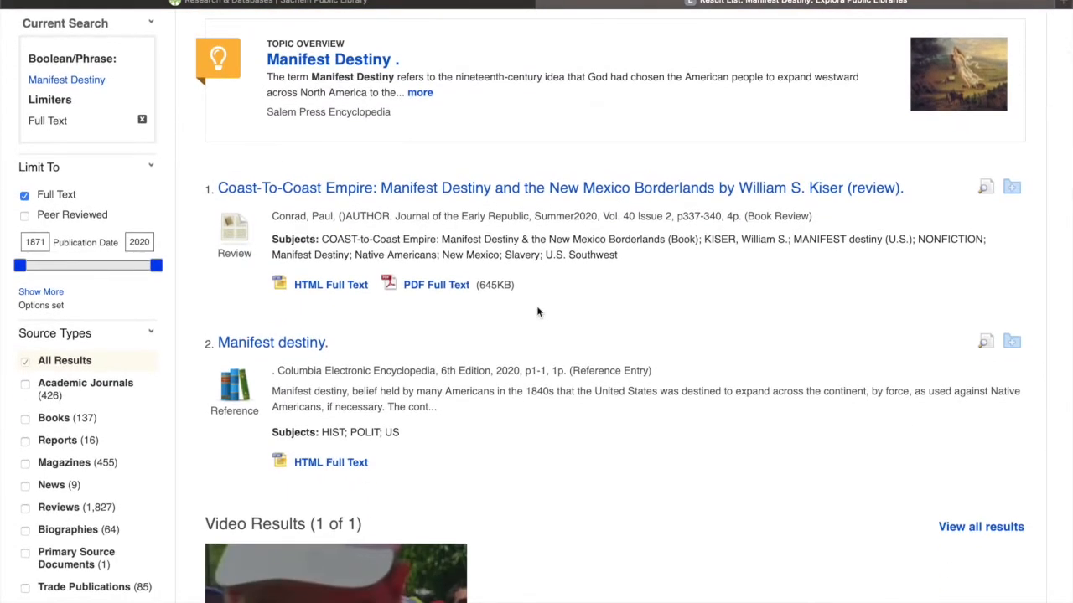
scroll(538, 312, "up", 2)
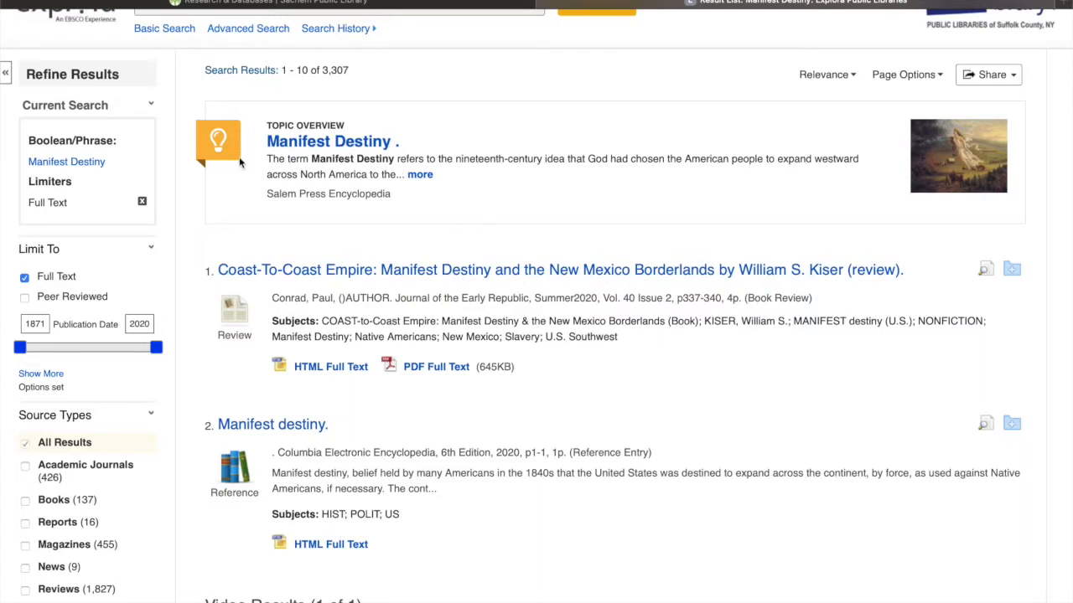
scroll(372, 191, "down", 5)
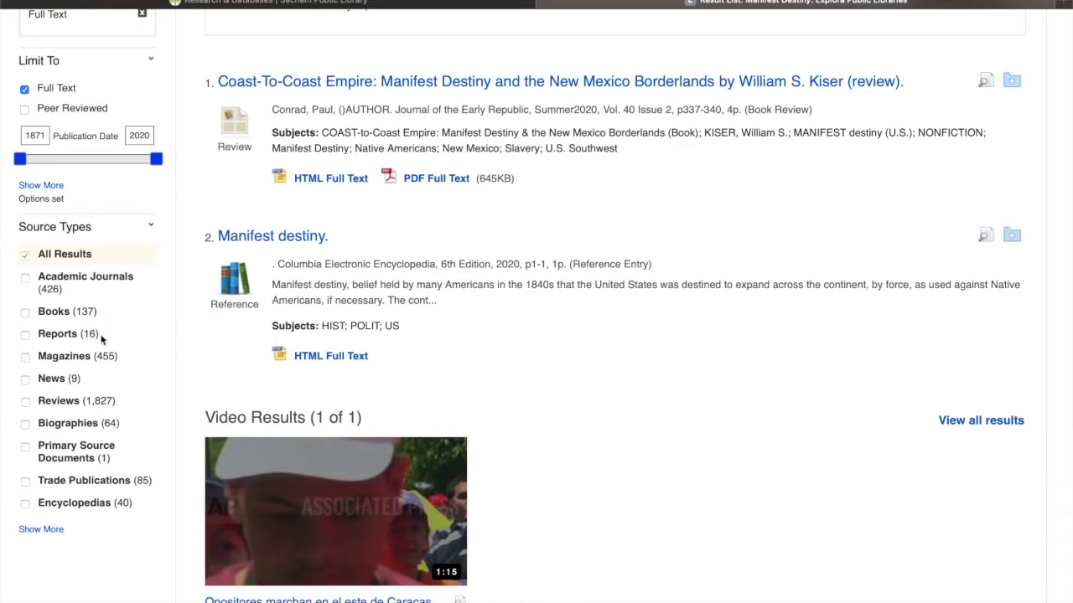
scroll(88, 405, "up", 2)
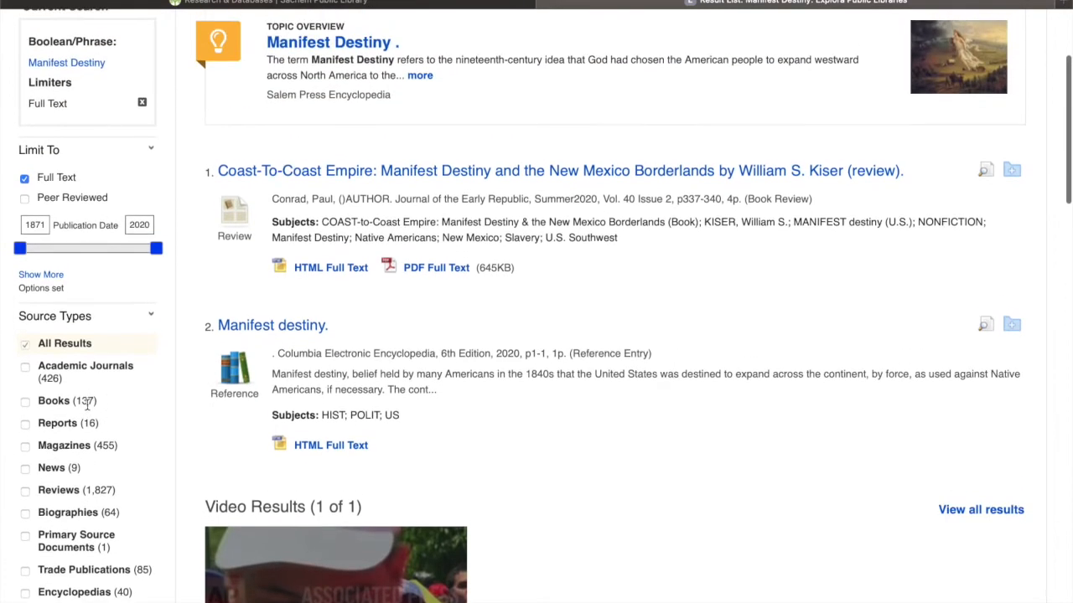
scroll(88, 405, "up", 2)
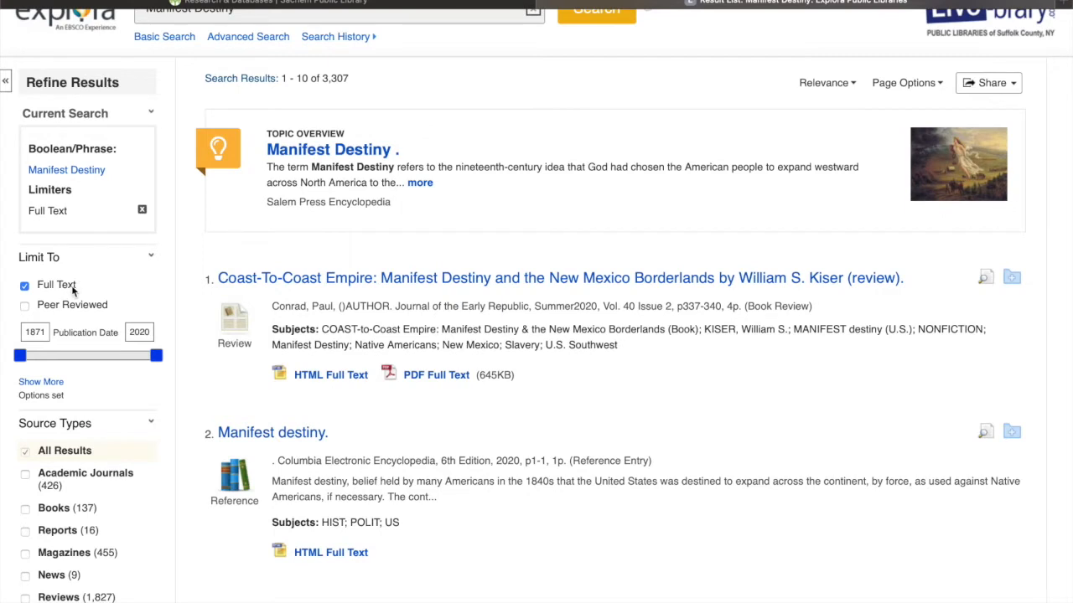
left_click(25, 306)
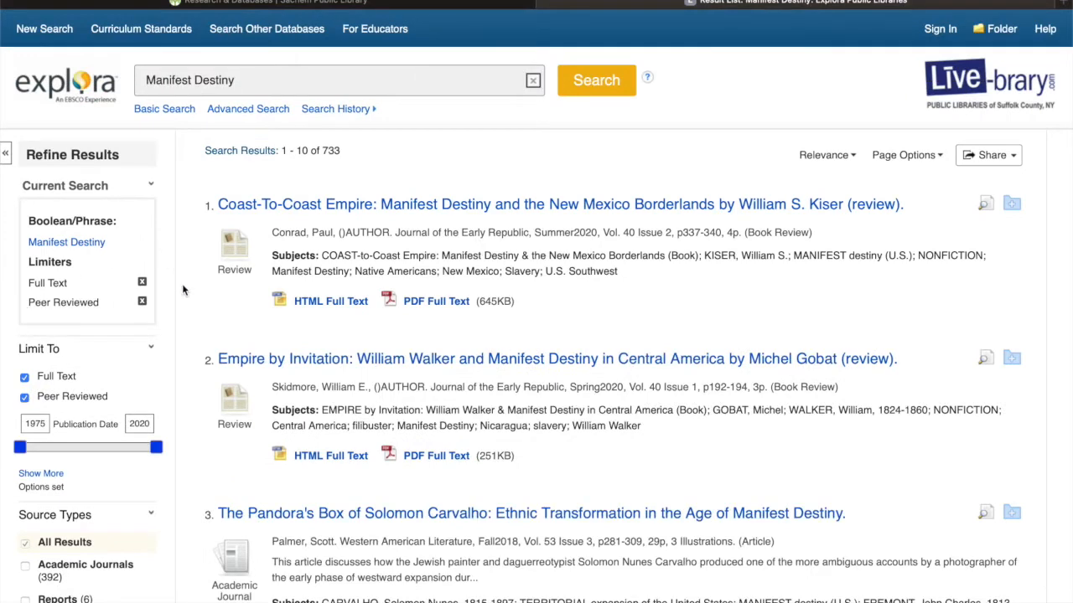
Preview the record details of the first two peer-reviewed results, including source, date and subjects
scroll(181, 283, "down", 1)
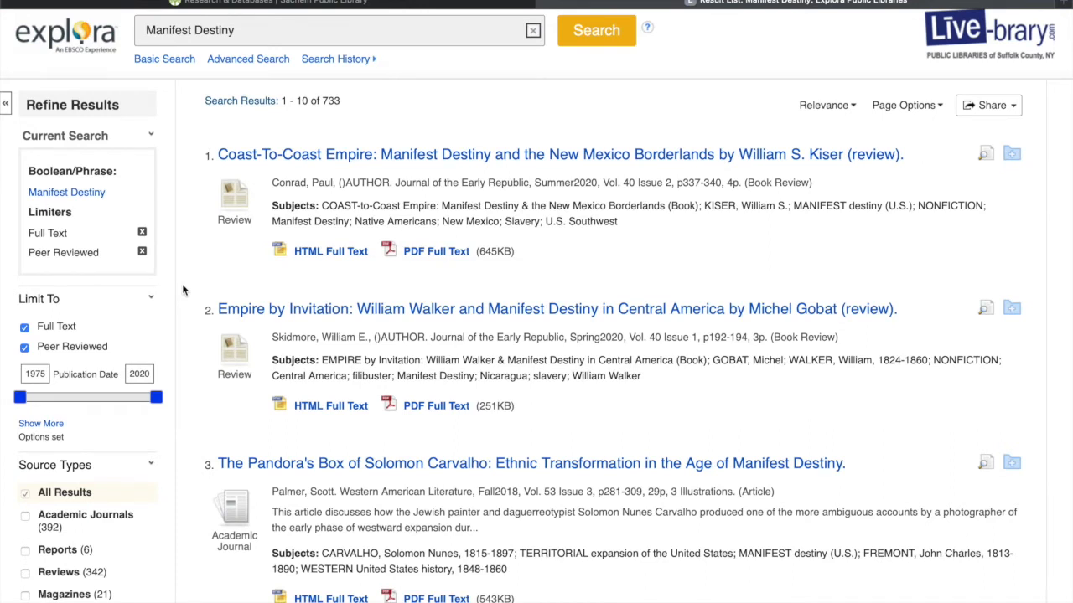
scroll(182, 285, "up", 1)
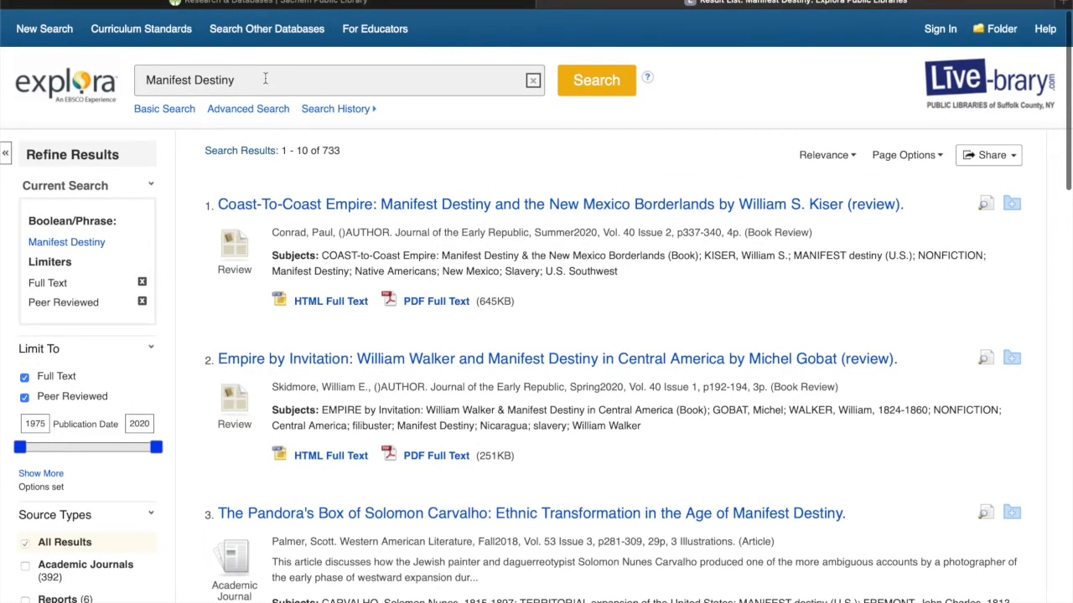
scroll(626, 234, "down", 1)
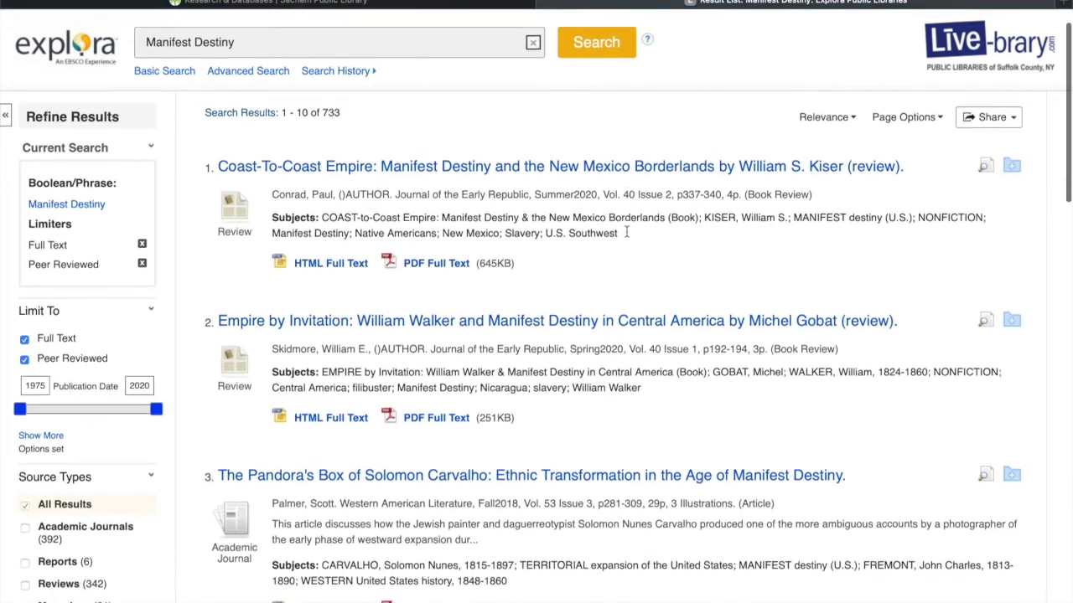
scroll(626, 234, "down", 1)
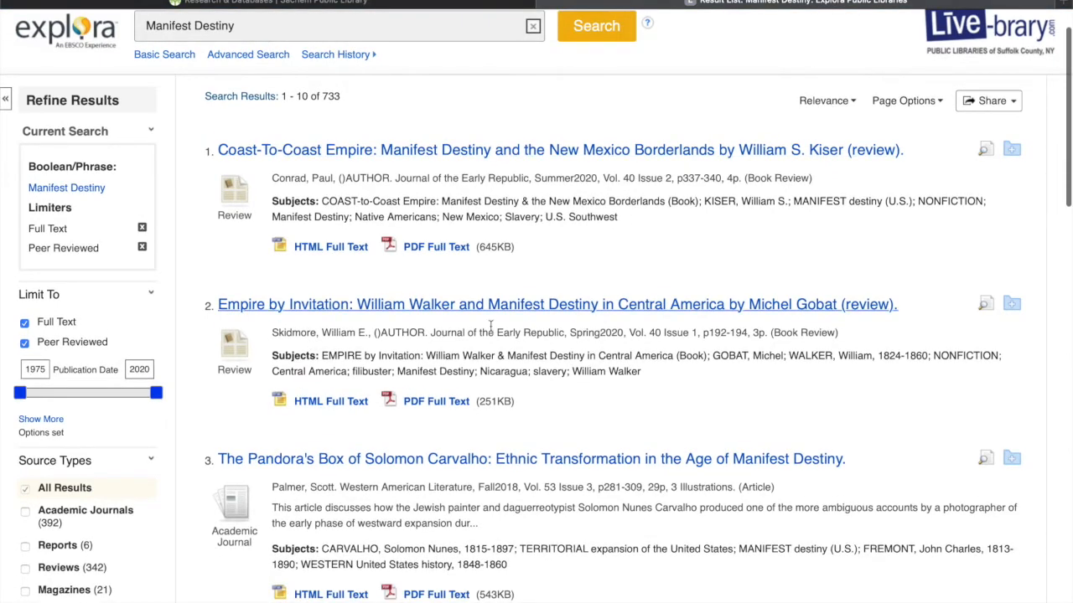
scroll(487, 312, "down", 1)
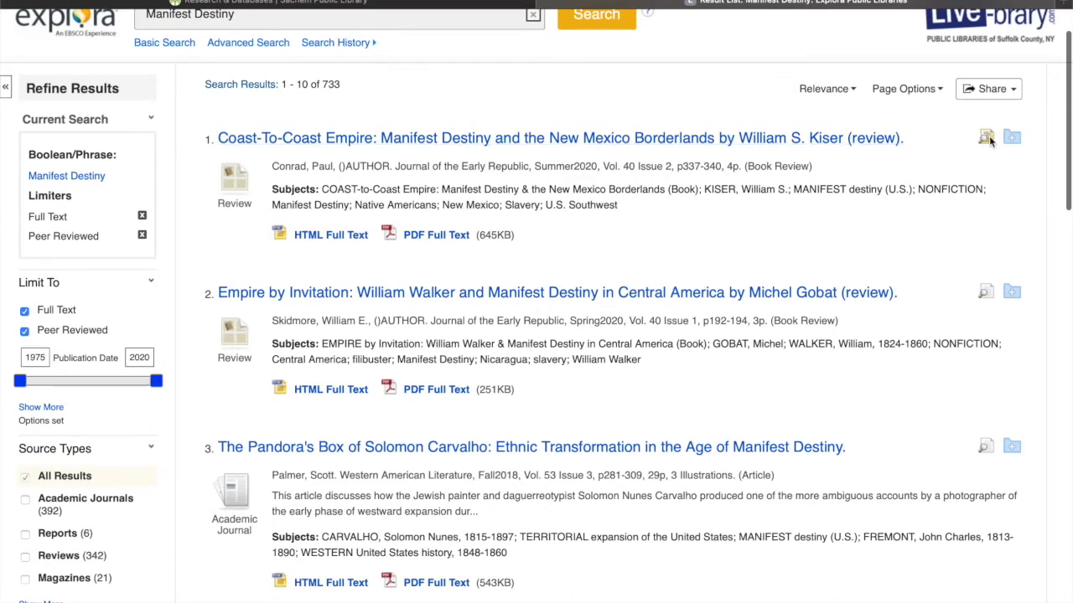
mouse_move(990, 141)
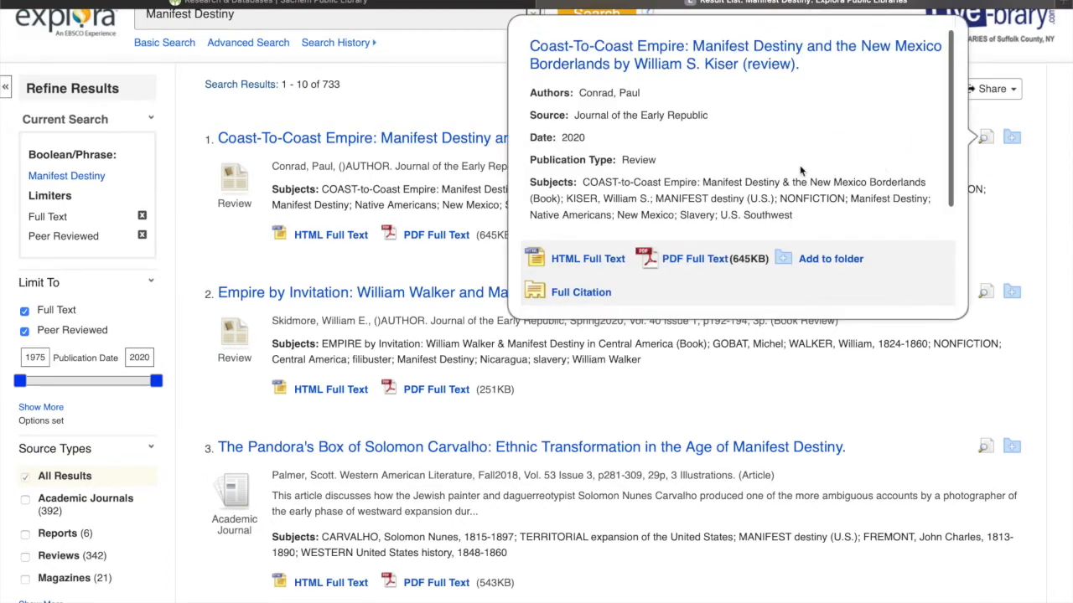
scroll(800, 171, "down", 2)
scroll(728, 120, "up", 1)
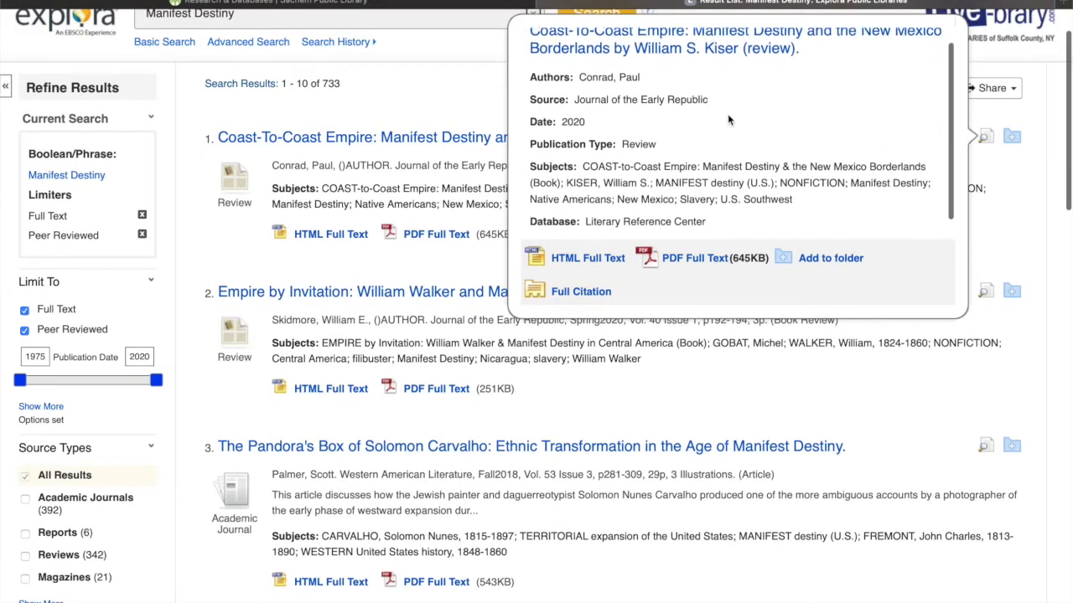
scroll(728, 120, "up", 1)
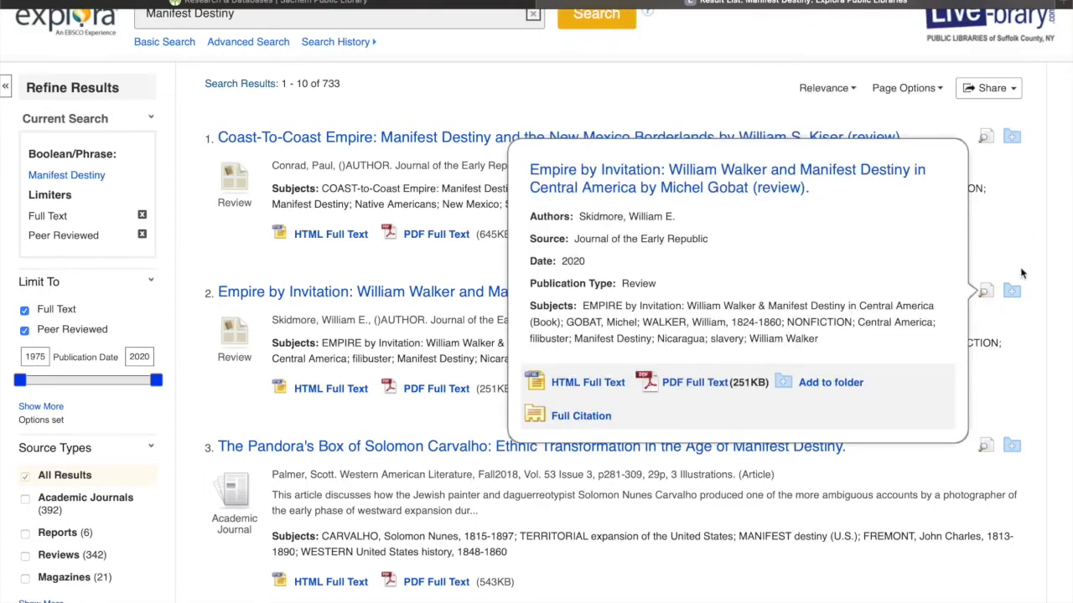
mouse_move(990, 291)
scroll(970, 374, "down", 1)
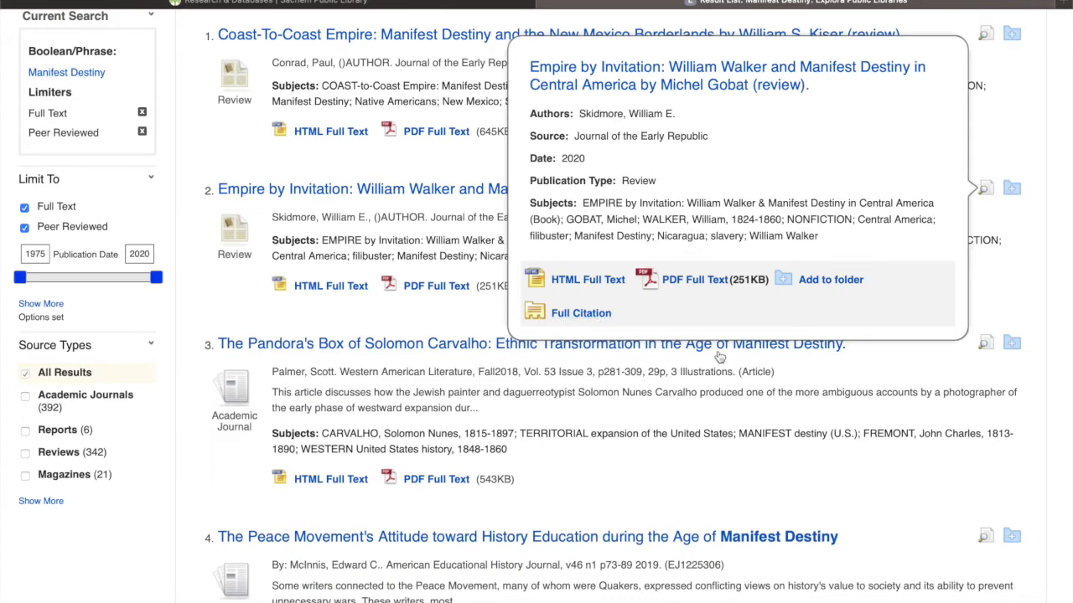
Open the second result, the "Empire by Invitation" review, and skim its PDF full text
scroll(877, 429, "down", 3)
scroll(879, 434, "up", 5)
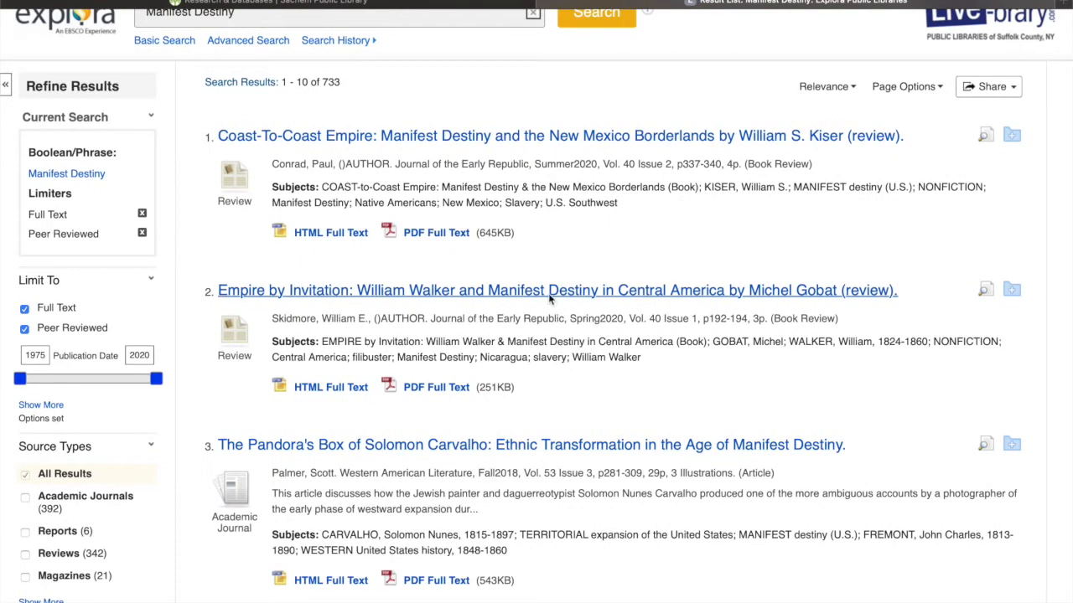
left_click(549, 294)
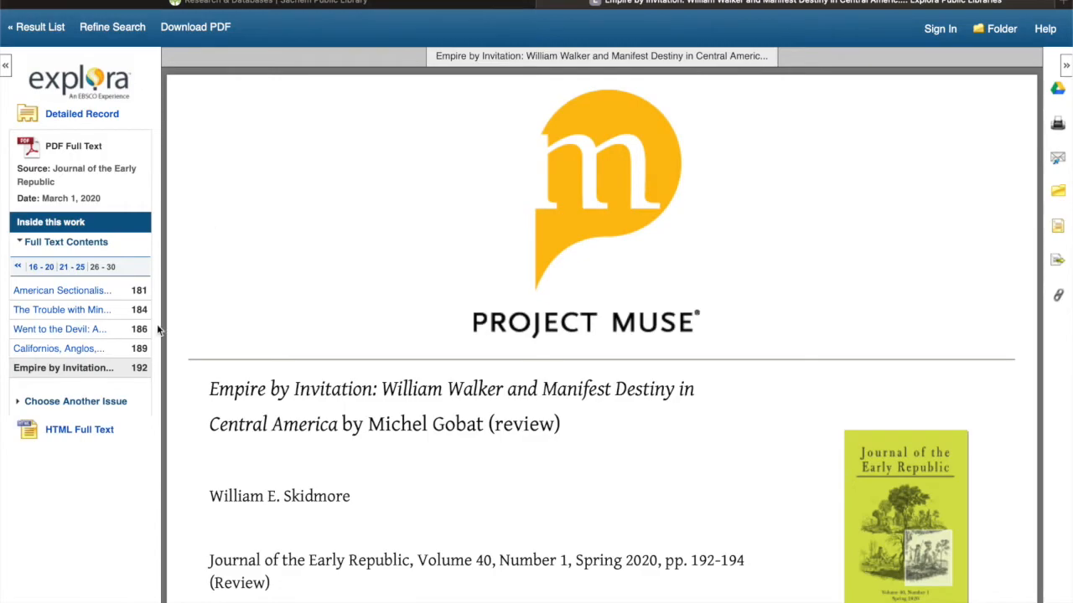
scroll(505, 295, "down", 10)
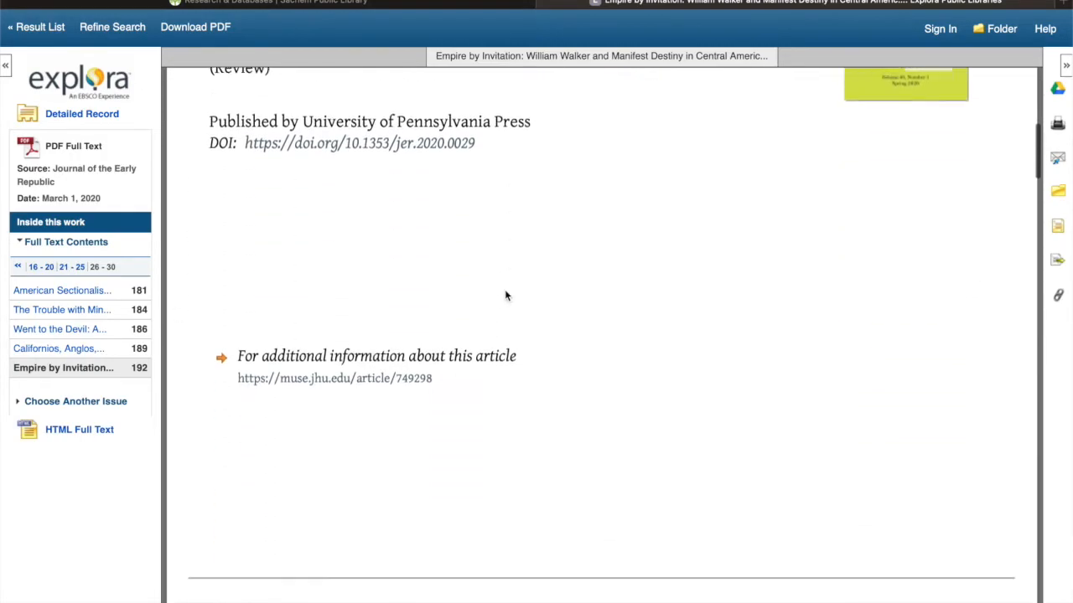
scroll(506, 295, "down", 10)
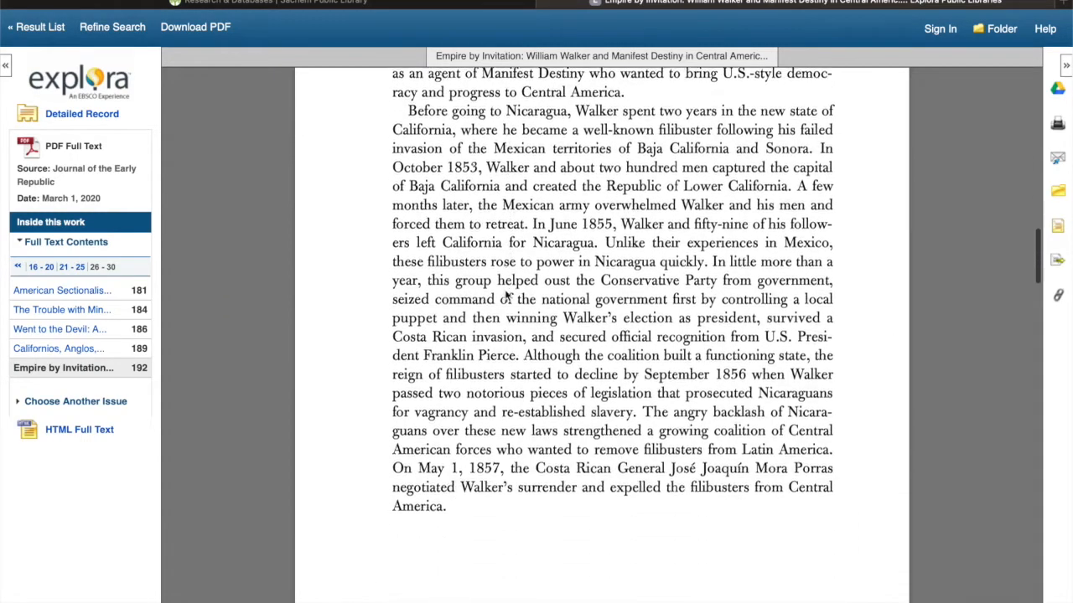
scroll(506, 295, "up", 20)
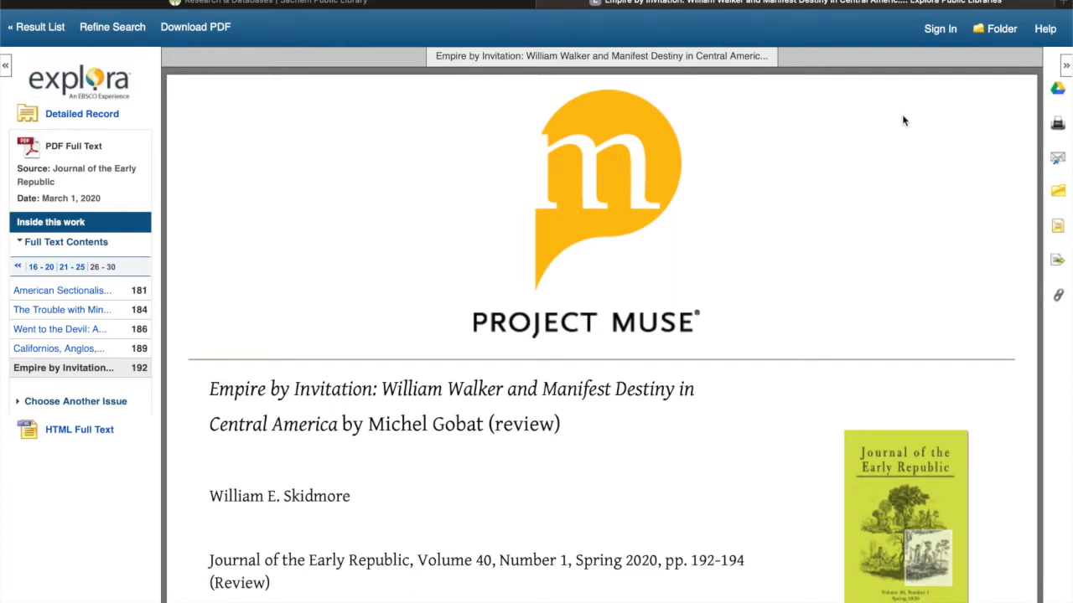
Display the article's citation formats and examine the entries from ABNT through Harvard, including APA and Chicago/Turabian
left_click(1058, 230)
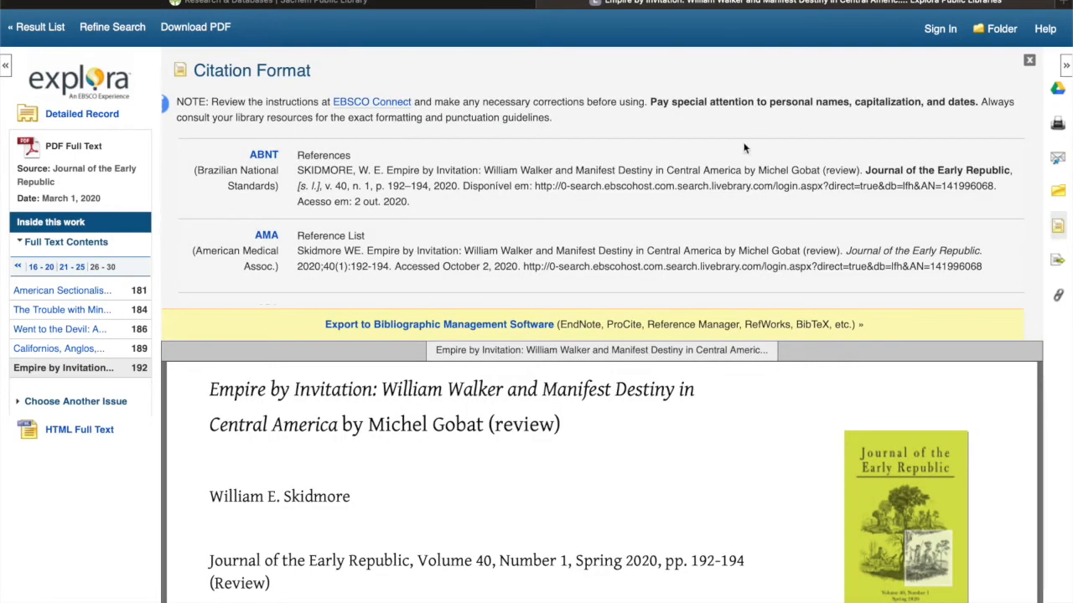
scroll(351, 198, "down", 1)
scroll(351, 198, "down", 4)
scroll(350, 198, "down", 3)
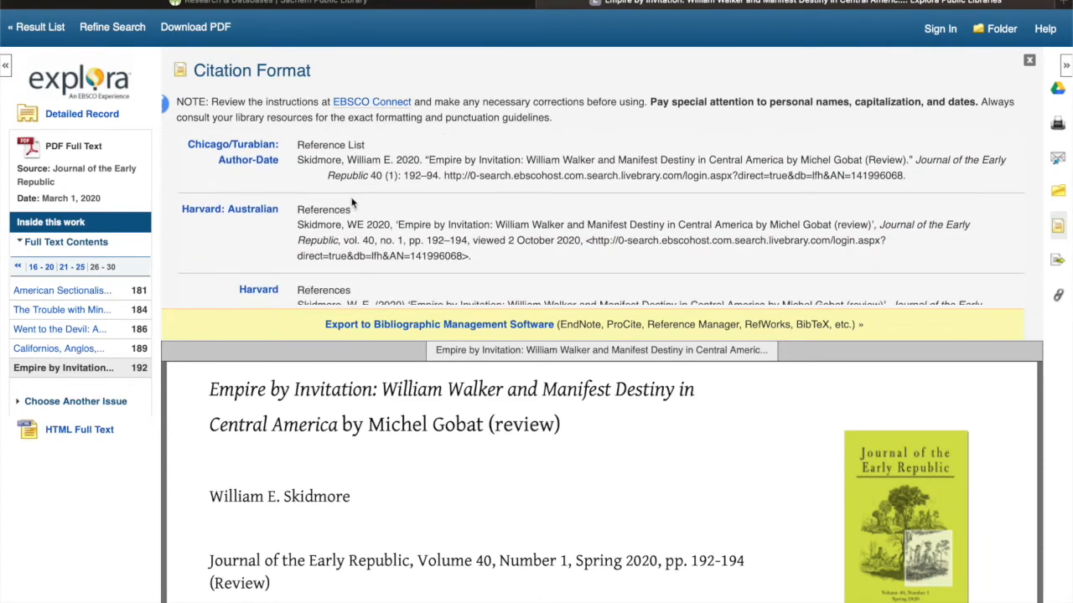
scroll(350, 197, "down", 1)
scroll(350, 199, "up", 3)
scroll(351, 202, "up", 1)
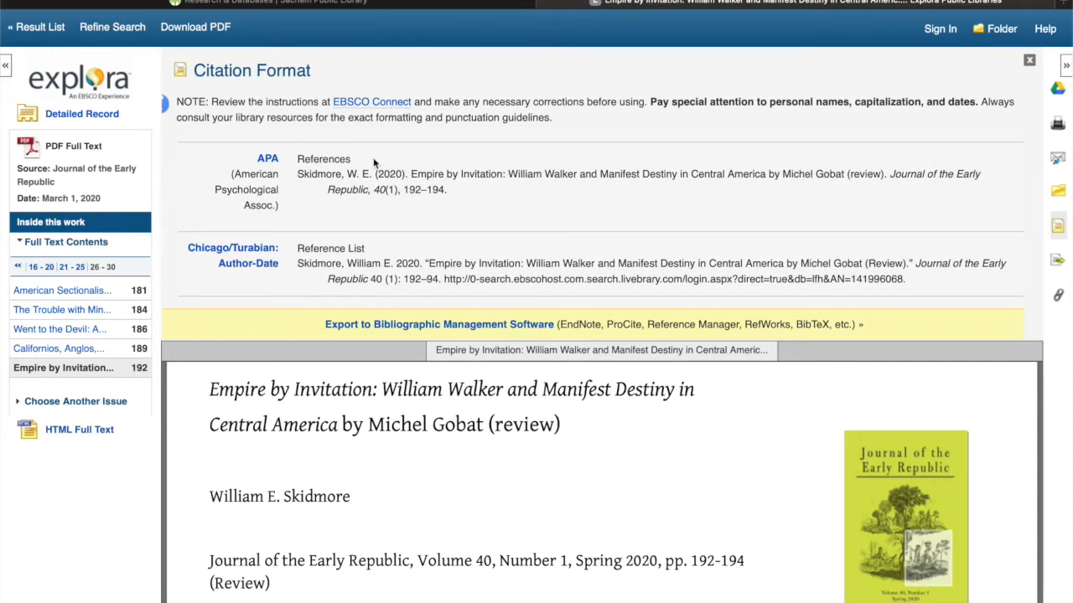
Examine the article's APA, MLA and Vancouver/ICMJE citations, and display its permalink
left_click_drag(450, 192, 298, 174)
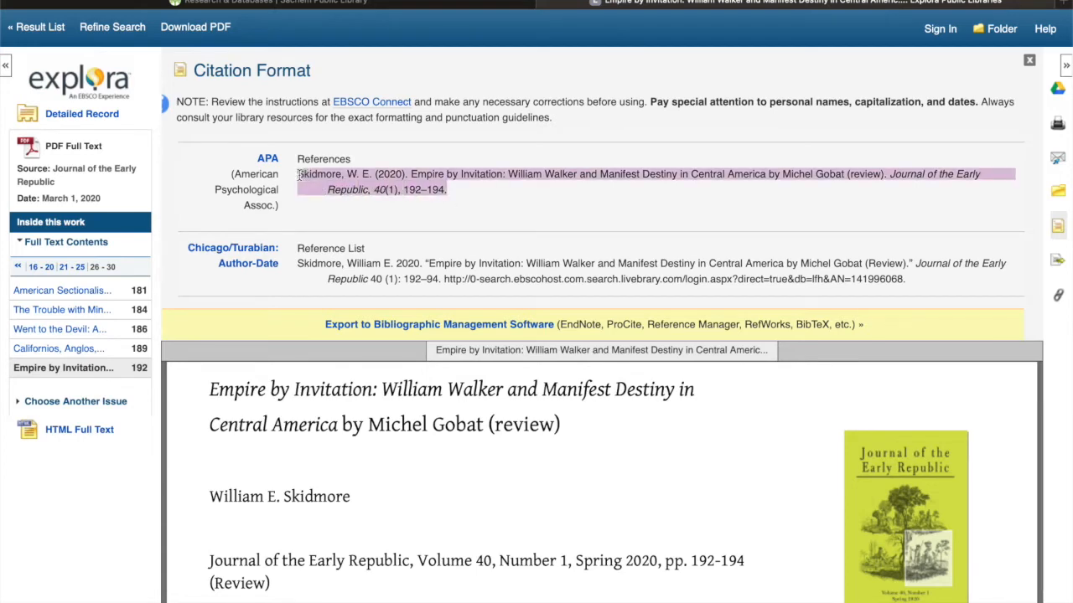
left_click(493, 207)
scroll(493, 207, "down", 5)
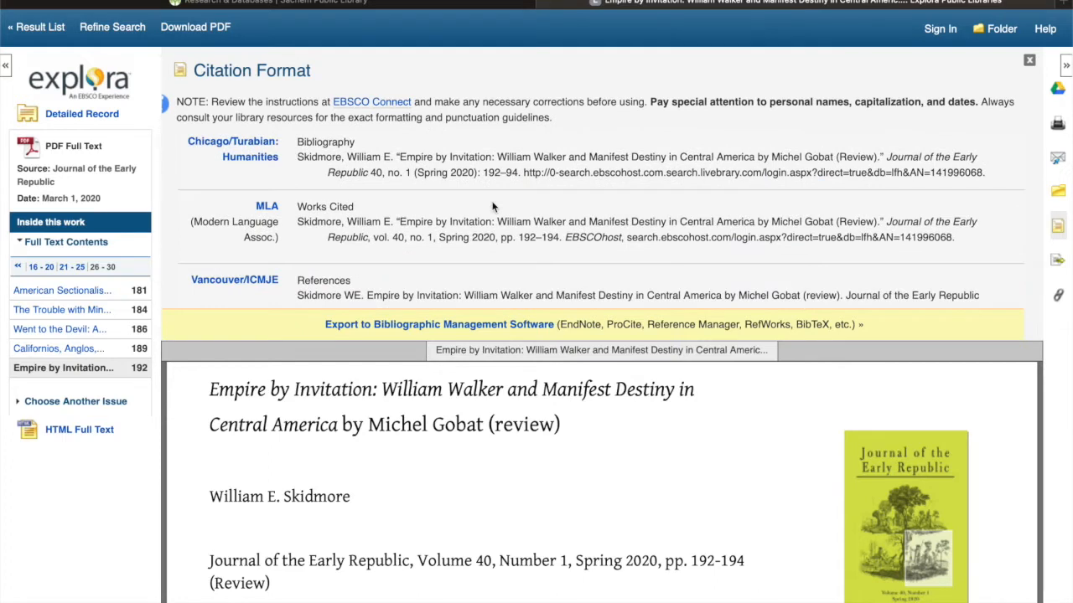
scroll(492, 206, "down", 1)
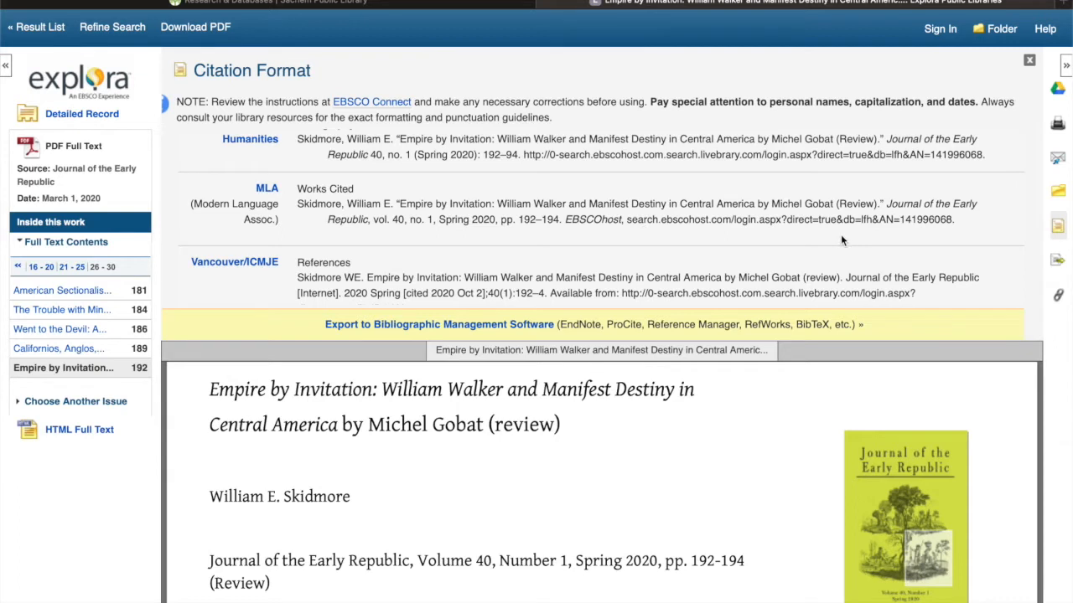
left_click(1059, 296)
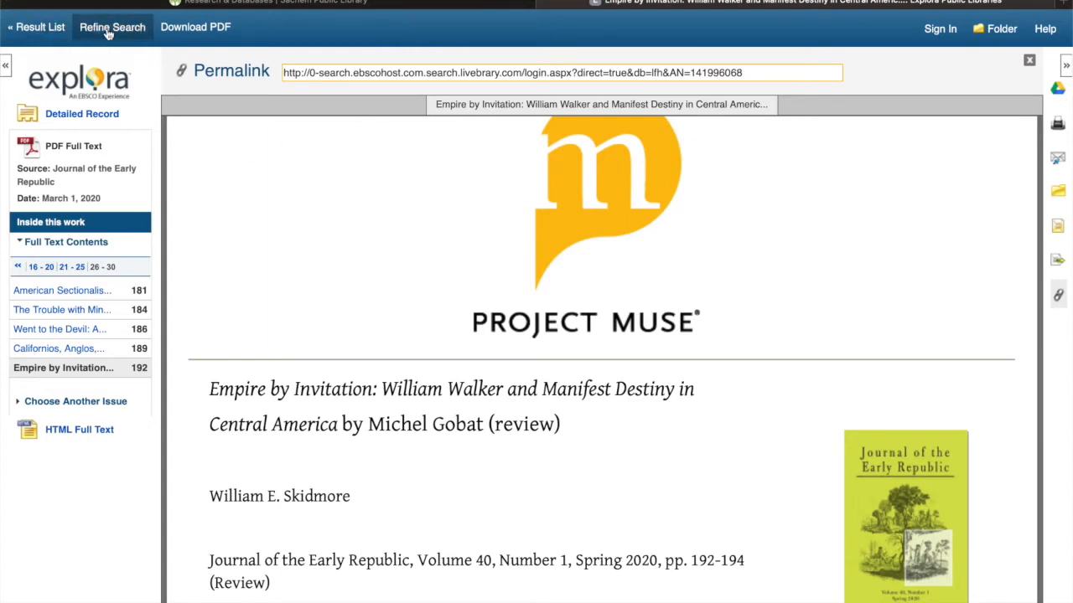
Return to the result list and run an advanced search for Manifest Destiny AND civilization
left_click(51, 31)
scroll(294, 112, "up", 5)
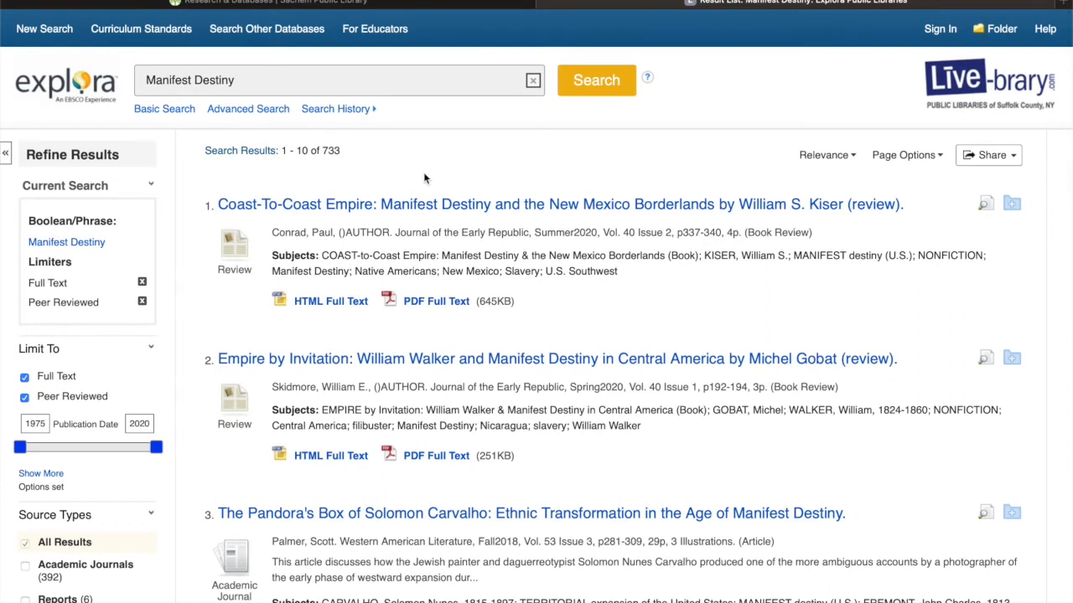
left_click(262, 114)
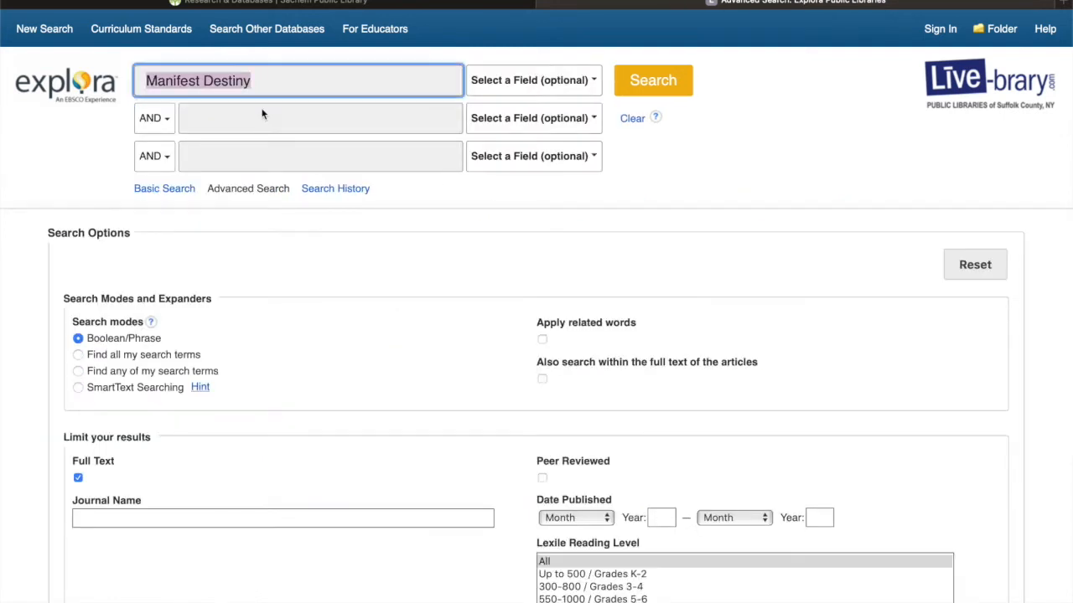
left_click(254, 110)
type("civilization")
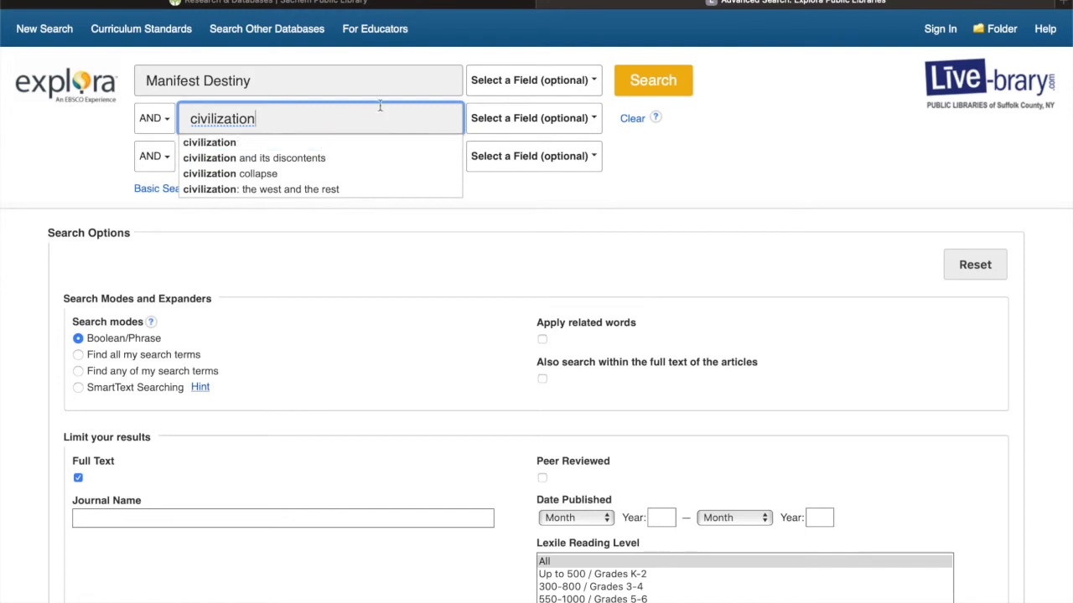
left_click(790, 160)
left_click(649, 83)
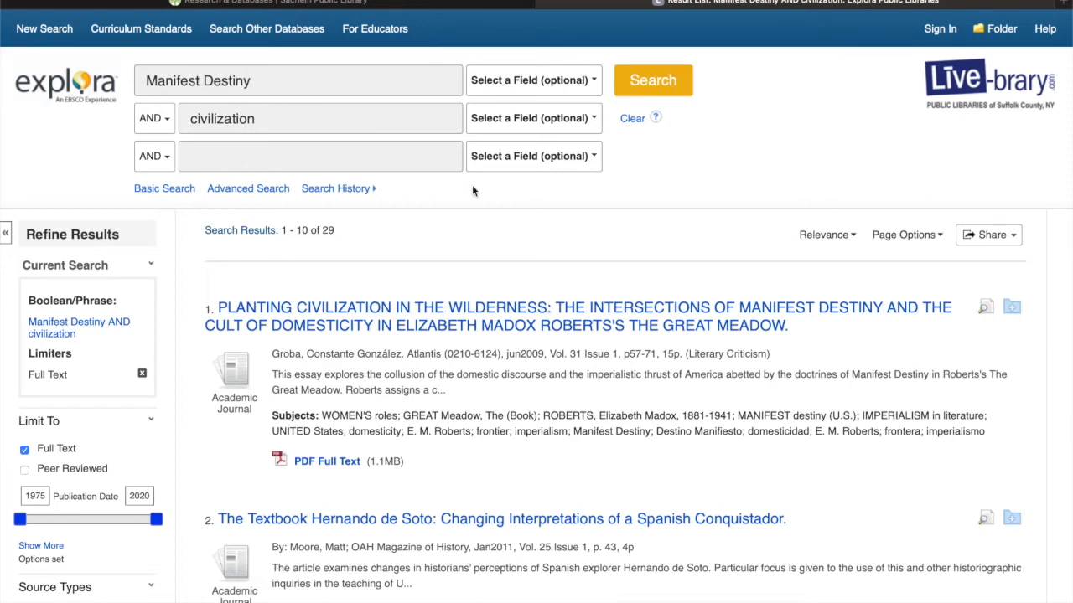
Limit the Manifest Destiny AND civilization results to academic journals and peer-reviewed sources
scroll(471, 191, "down", 5)
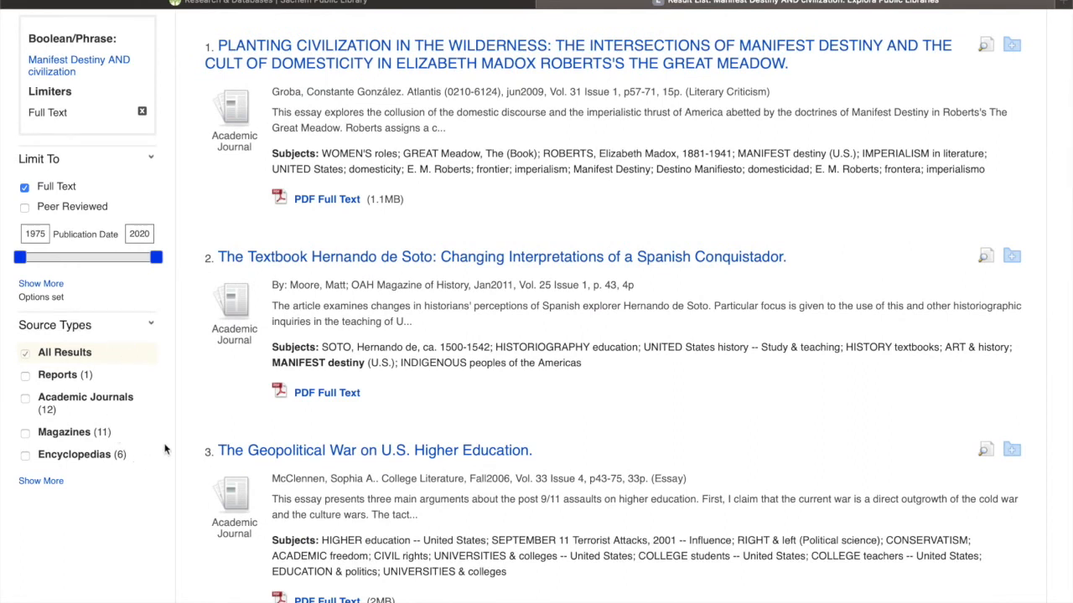
left_click(25, 399)
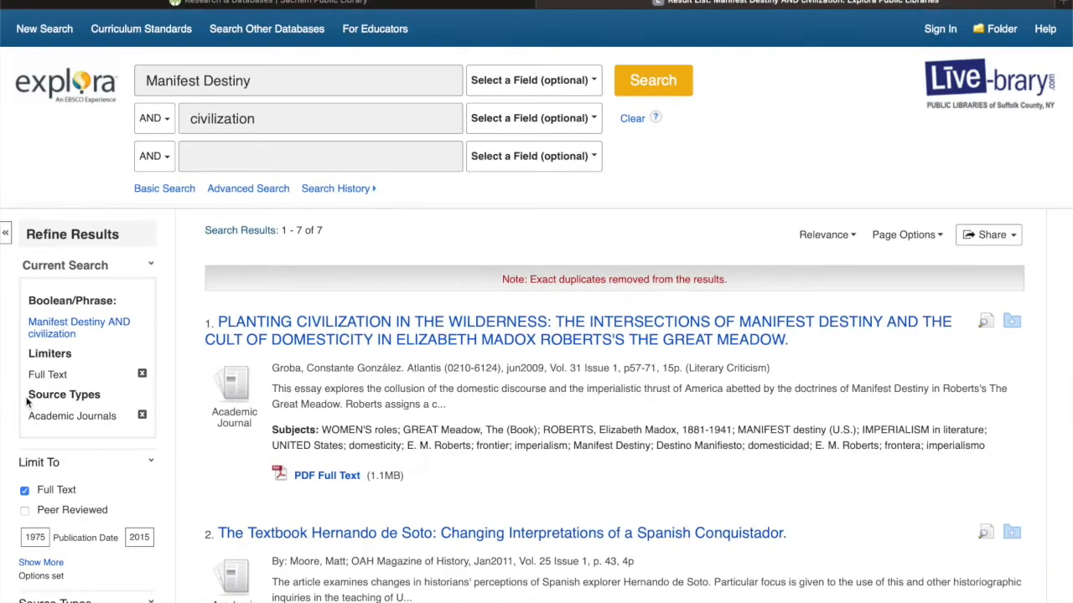
scroll(207, 421, "down", 2)
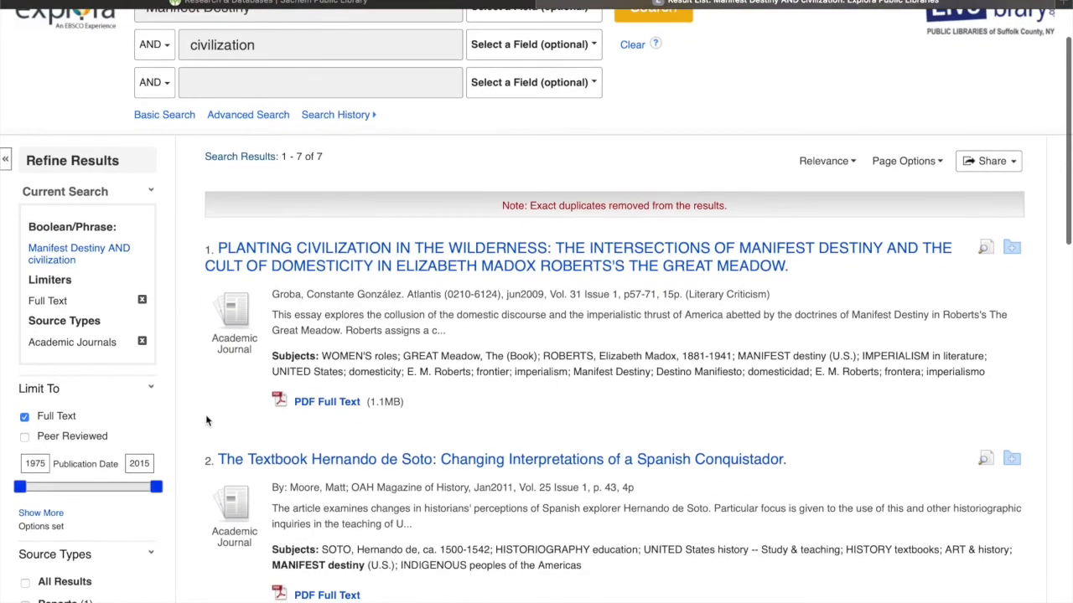
left_click(25, 437)
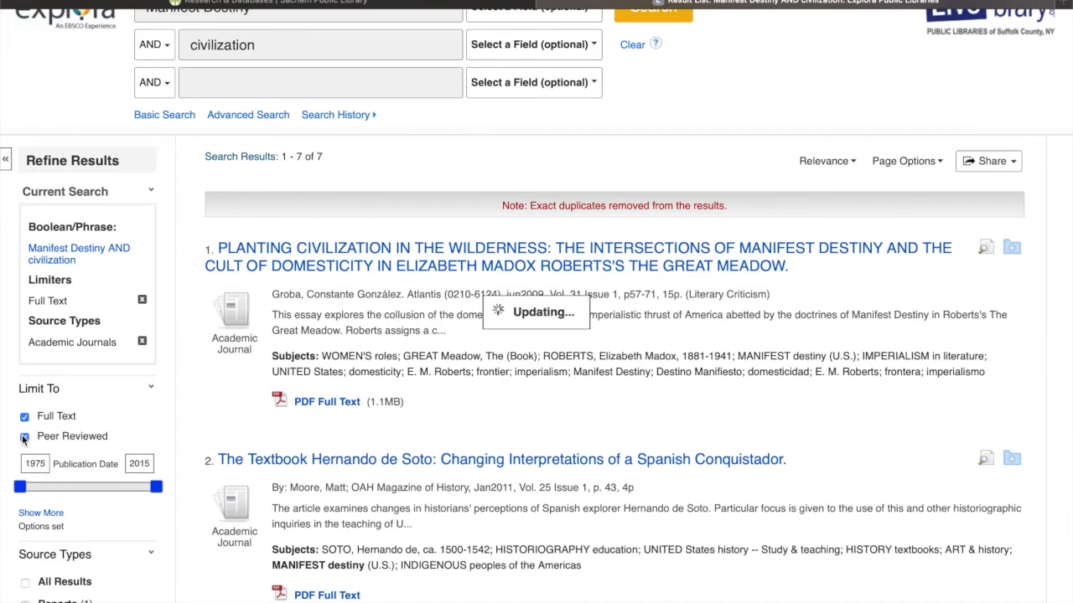
Look over the narrowed results and preview the record of "The Geopolitical War on U.S. Higher Education", reading its subjects and abstract
scroll(407, 417, "down", 2)
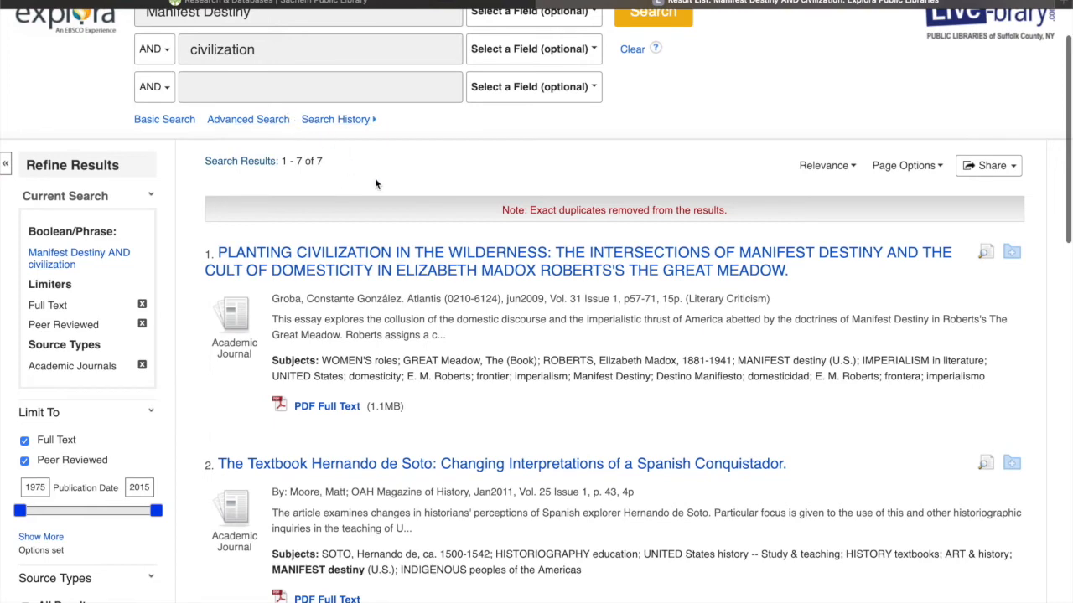
scroll(374, 180, "down", 3)
scroll(375, 178, "down", 10)
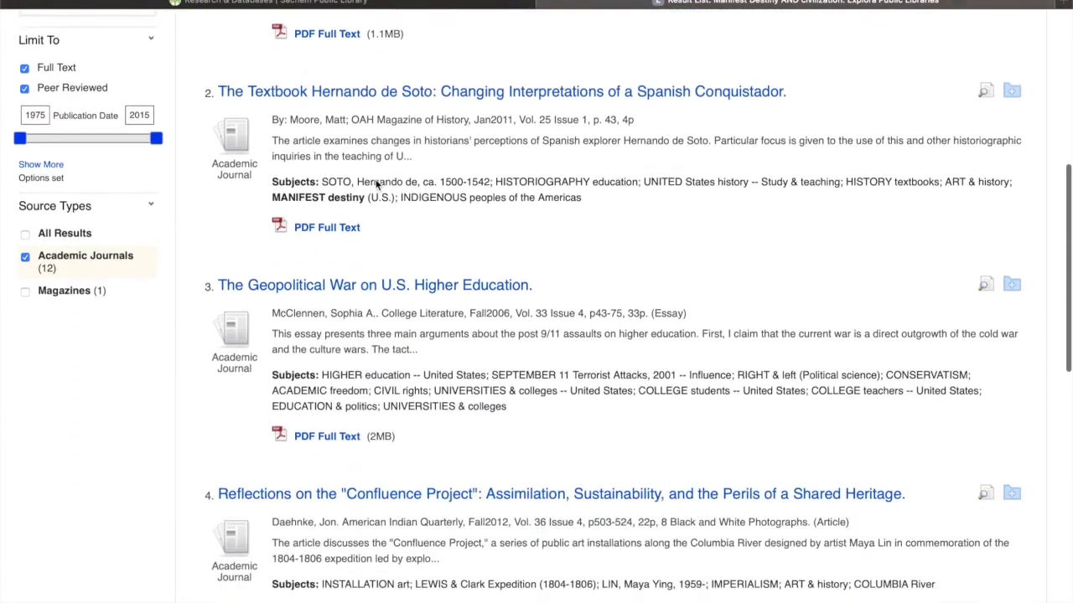
scroll(385, 180, "down", 1)
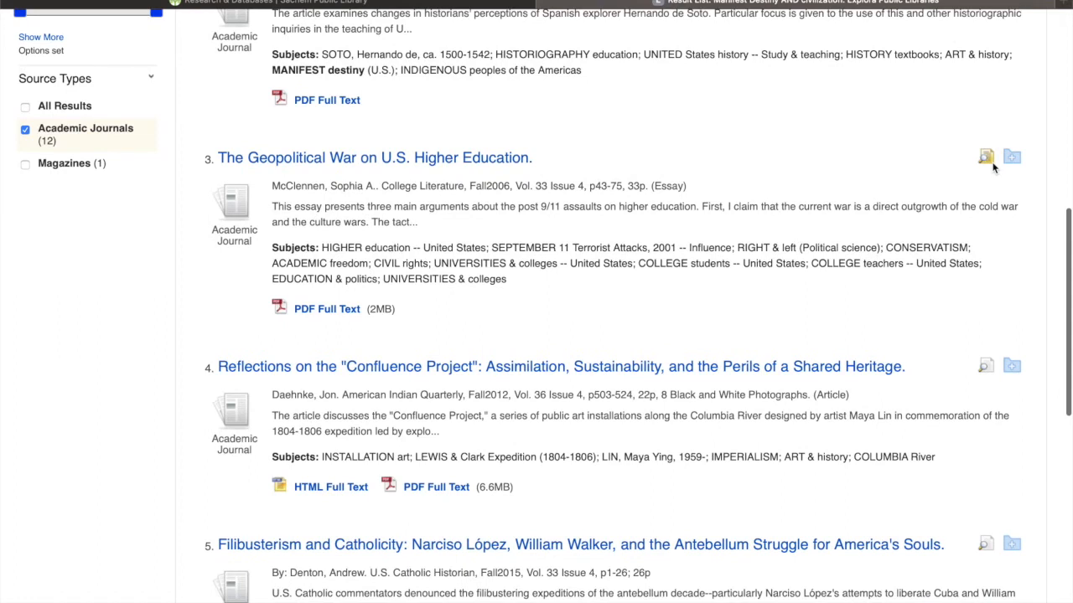
mouse_move(989, 160)
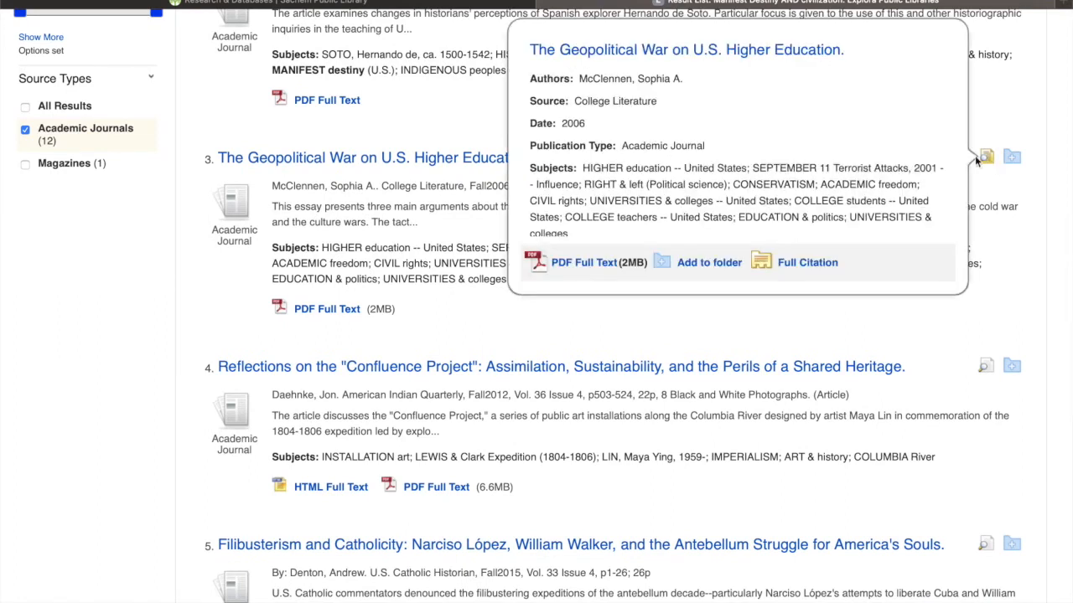
scroll(840, 168, "down", 2)
scroll(840, 167, "down", 3)
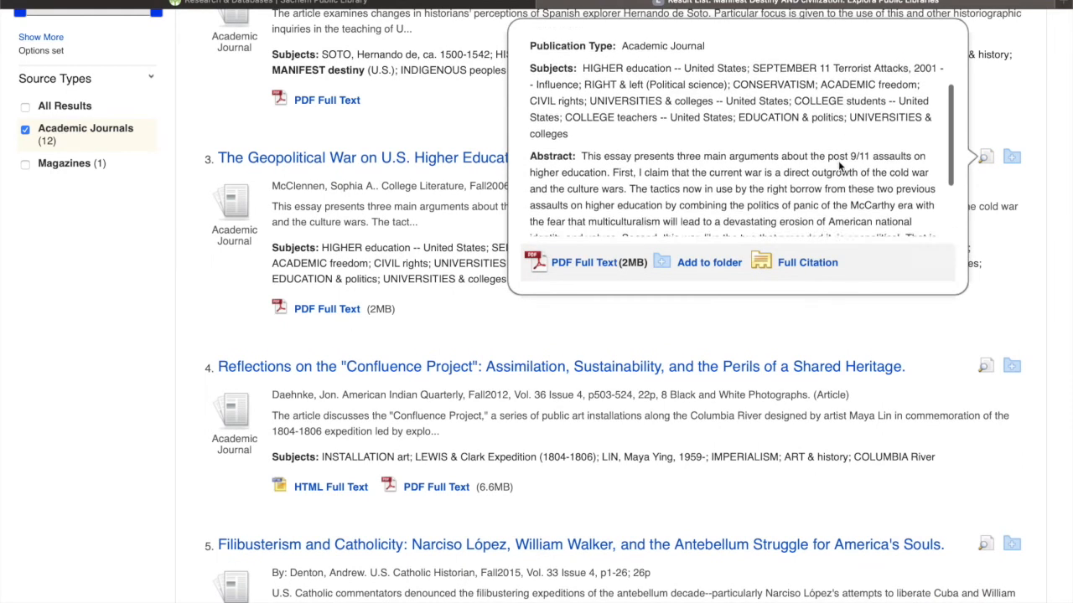
scroll(612, 168, "down", 1)
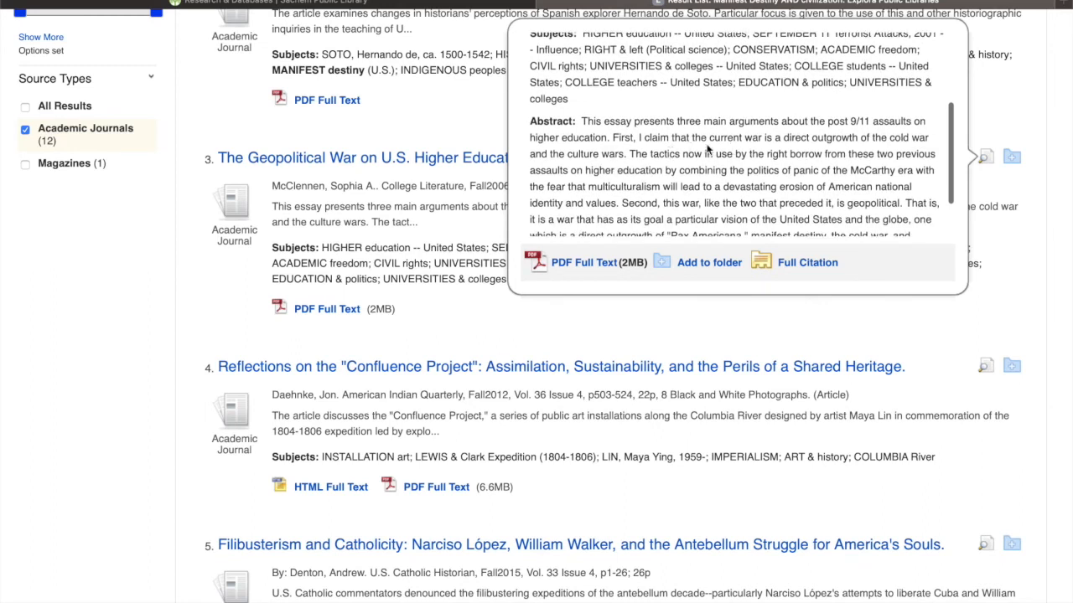
scroll(662, 166, "down", 1)
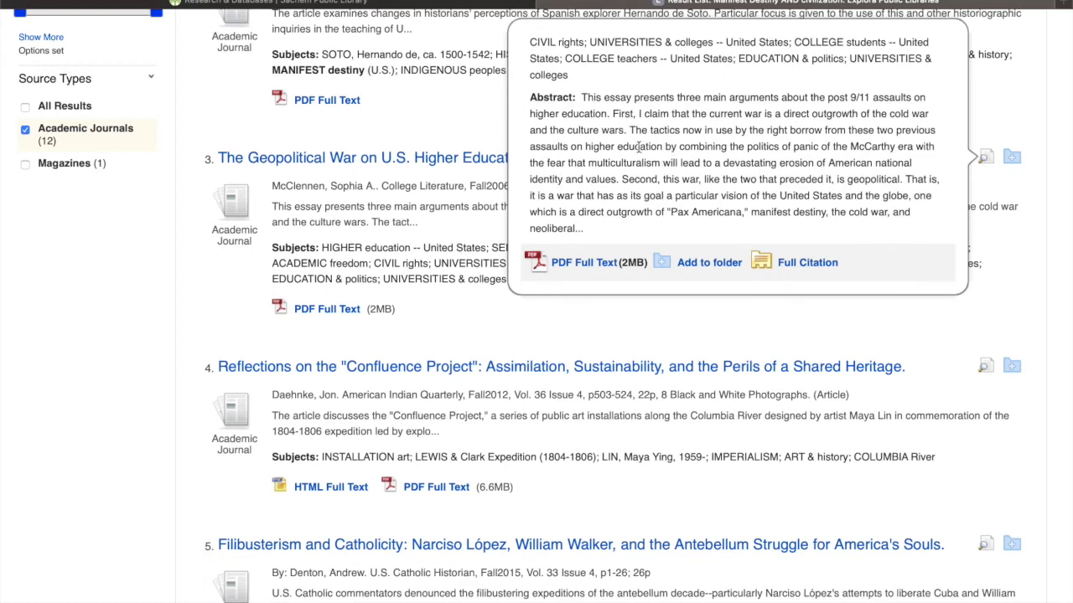
scroll(379, 300, "down", 3)
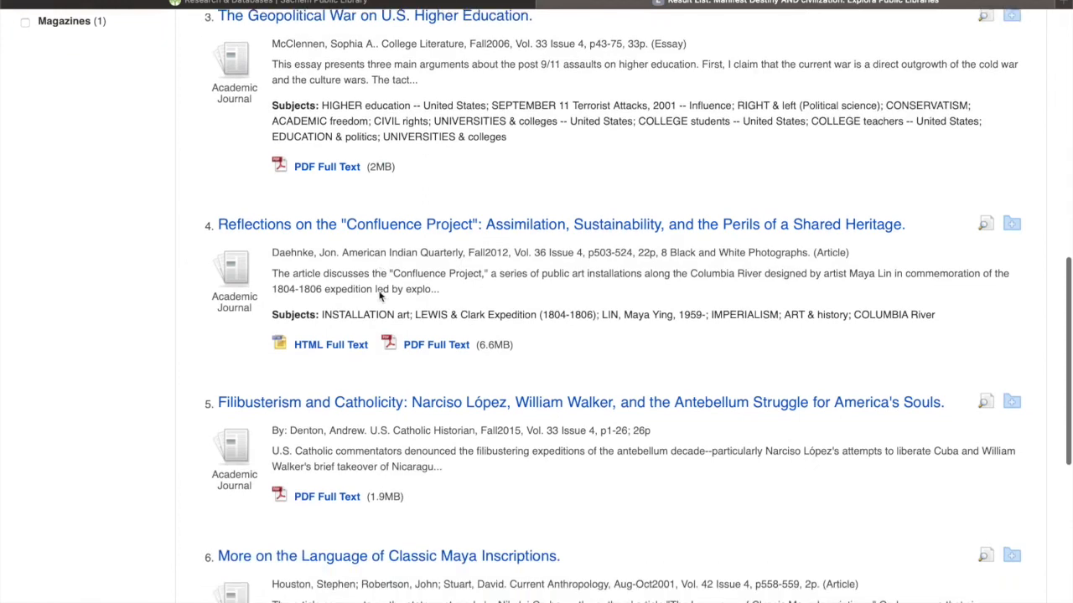
Clear the second search term, civilization, and start a new search from the Explora home page
scroll(378, 297, "up", 8)
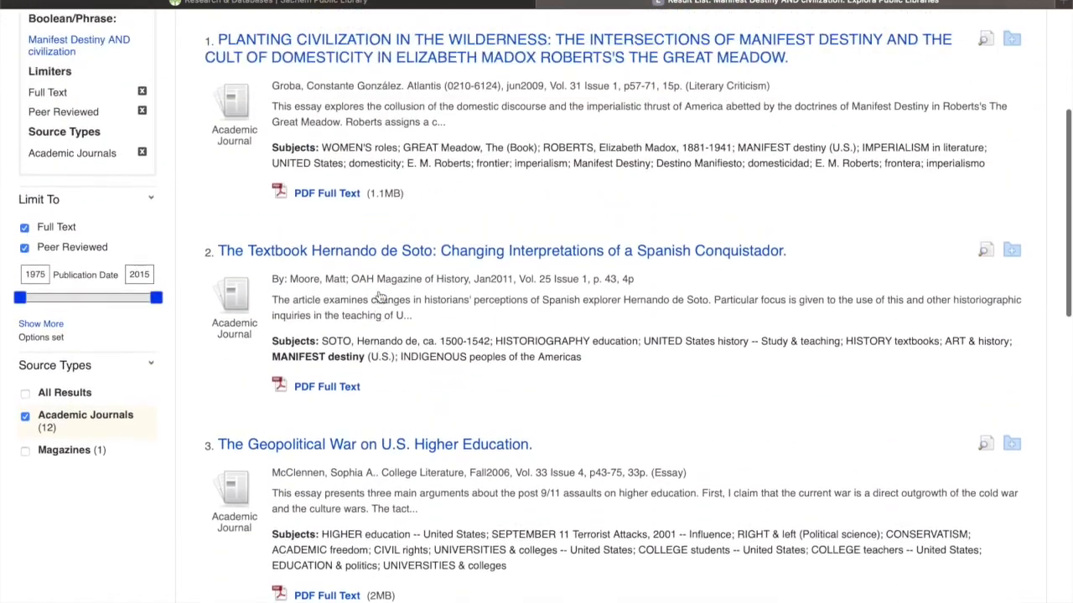
scroll(379, 297, "up", 2)
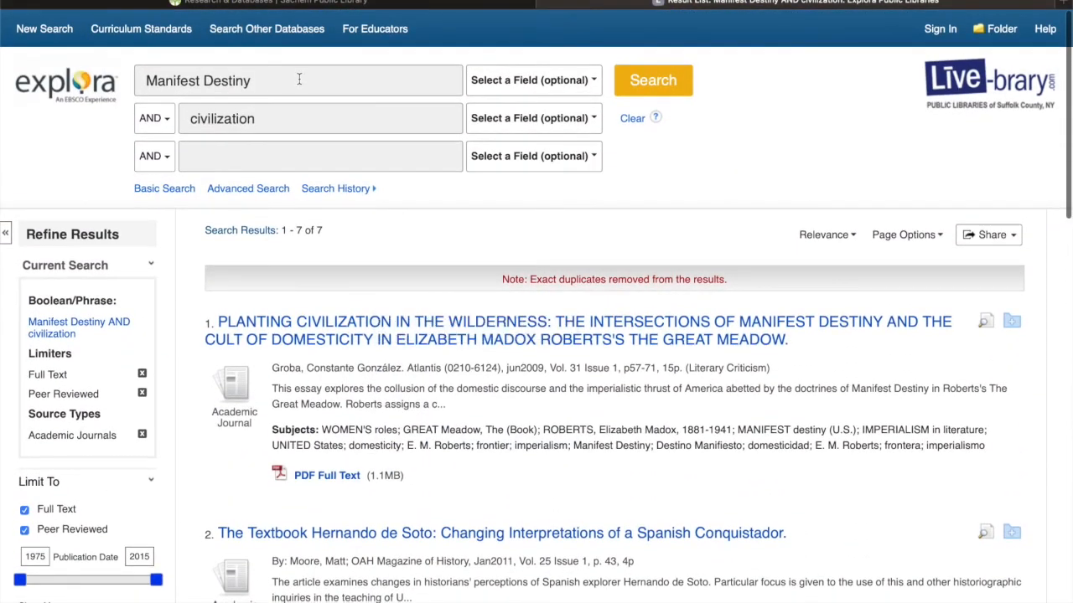
double_click(264, 118)
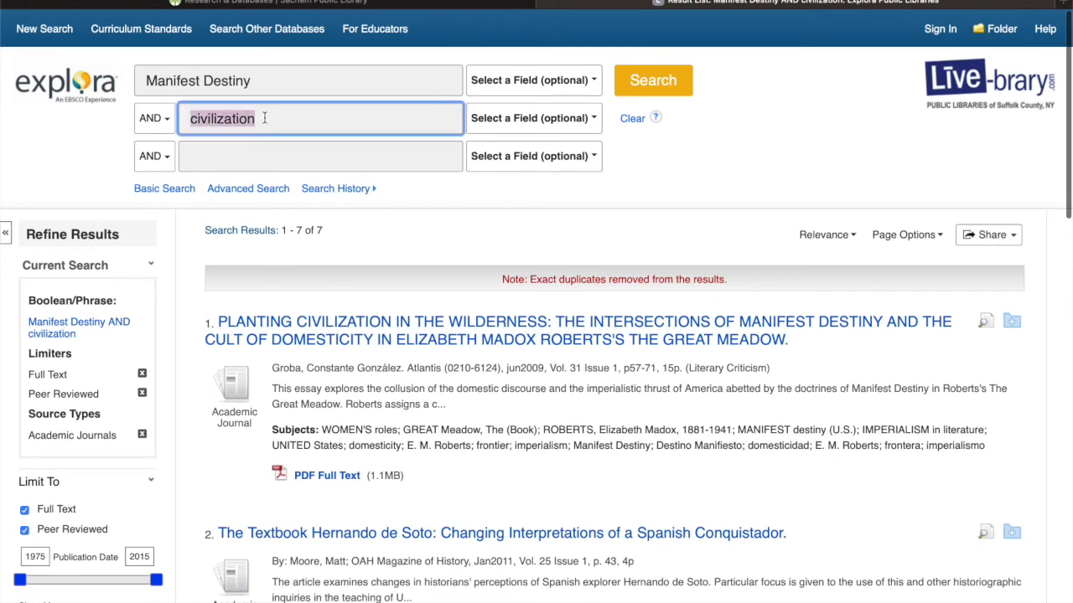
key("BackSpace")
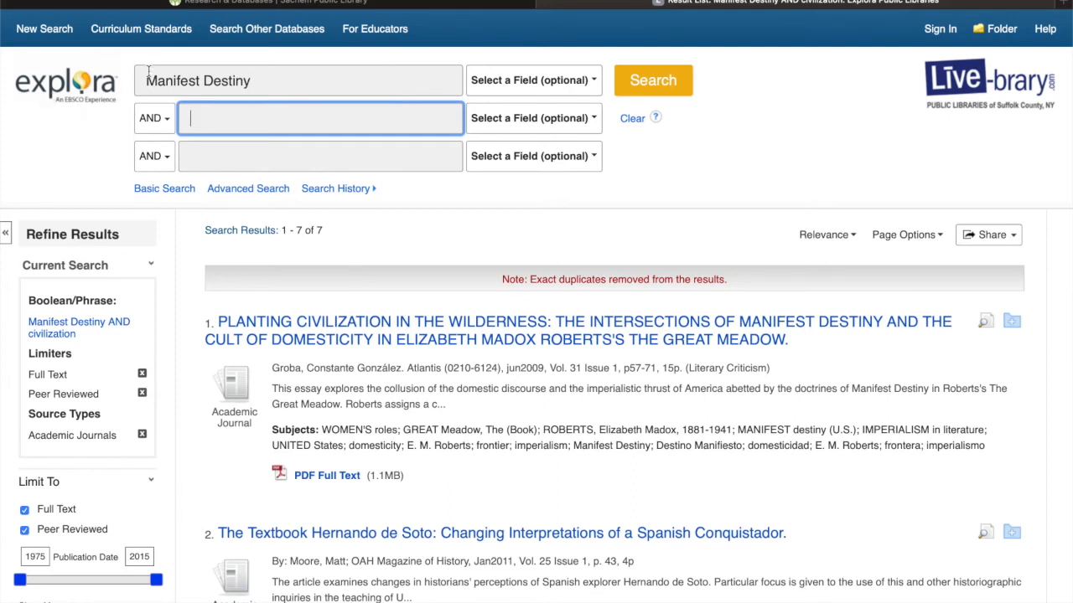
left_click(52, 38)
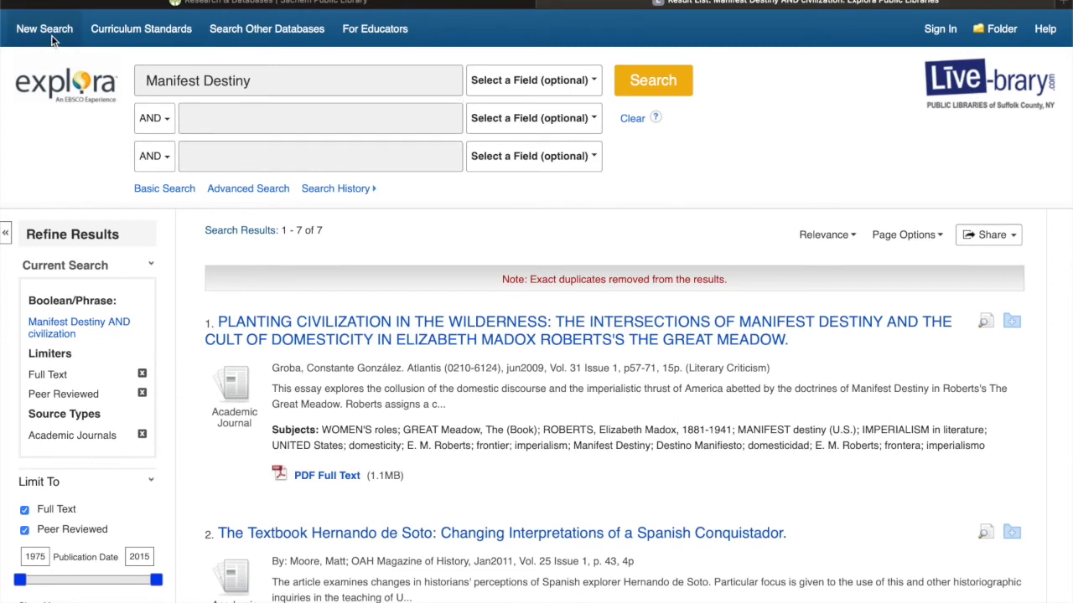
left_click(58, 31)
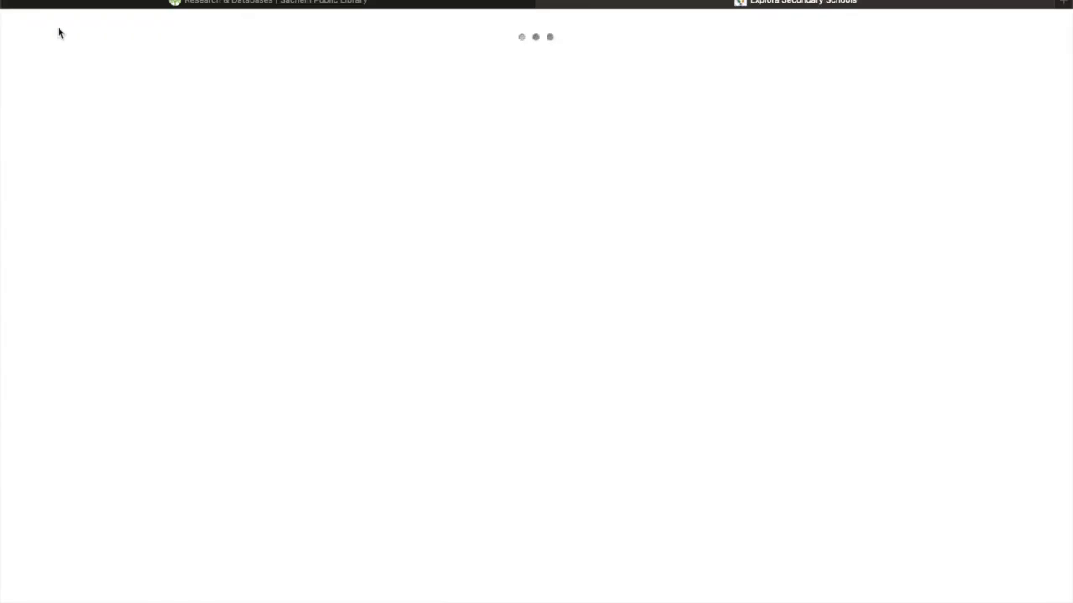
Look over the home page's search options and topic categories, from Arts and Literature to Science and Math
scroll(386, 486, "down", 3)
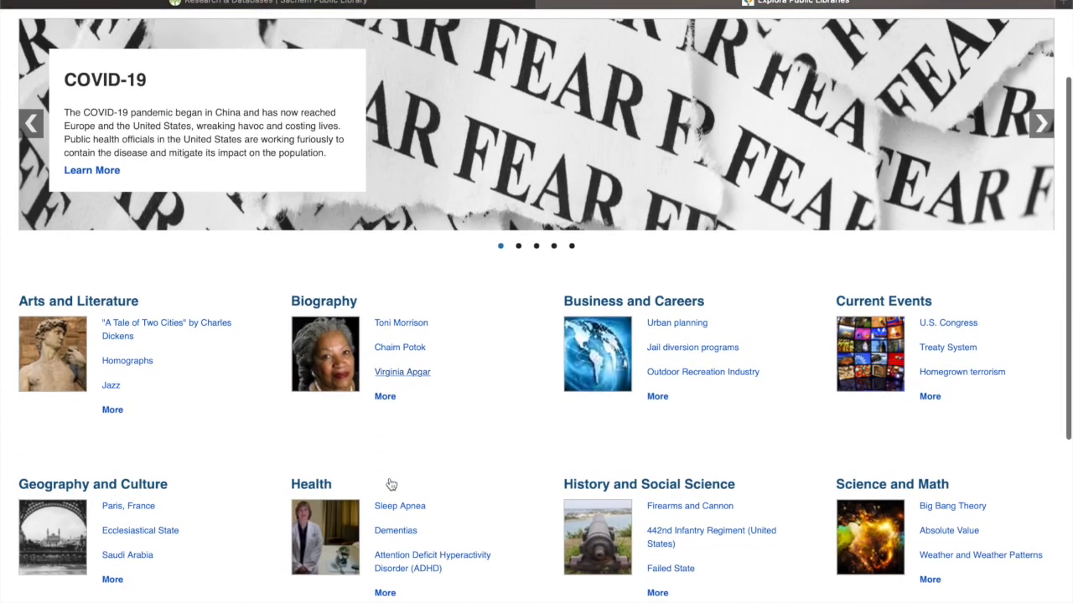
scroll(473, 444, "up", 3)
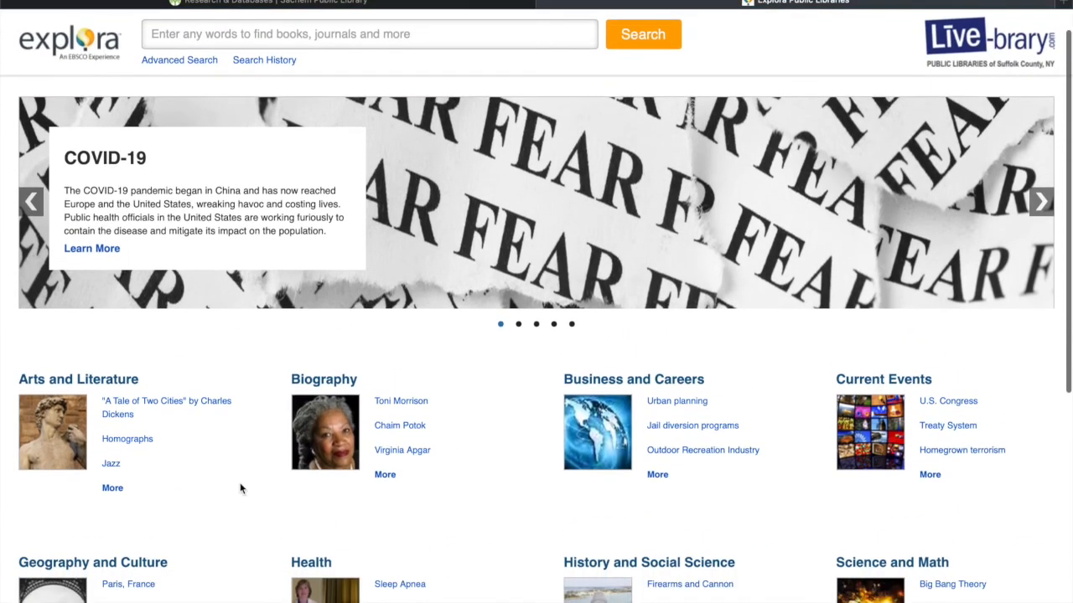
scroll(241, 488, "up", 1)
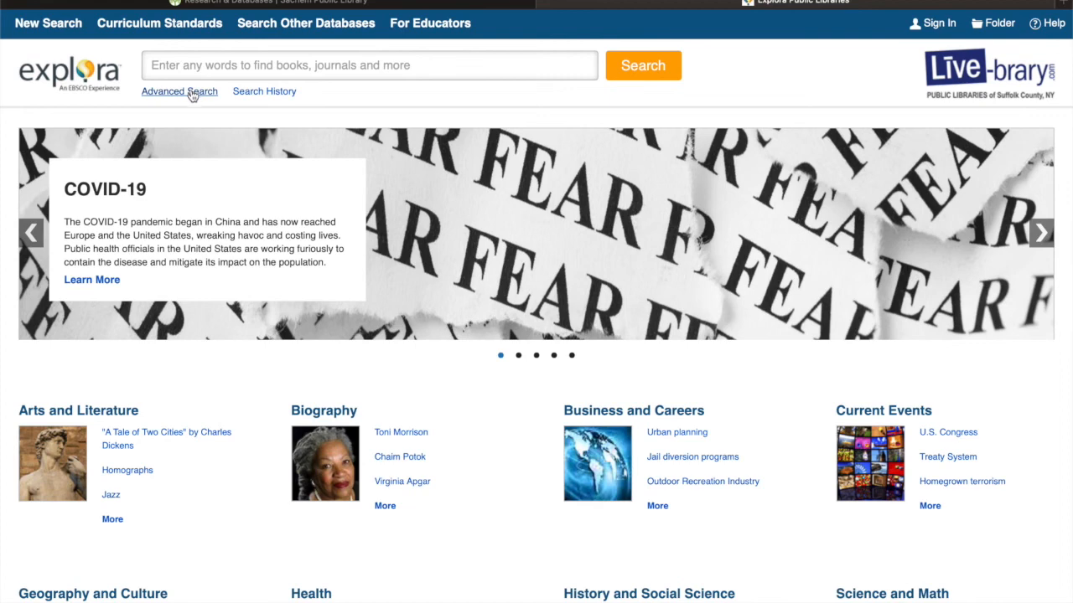
scroll(445, 433, "down", 3)
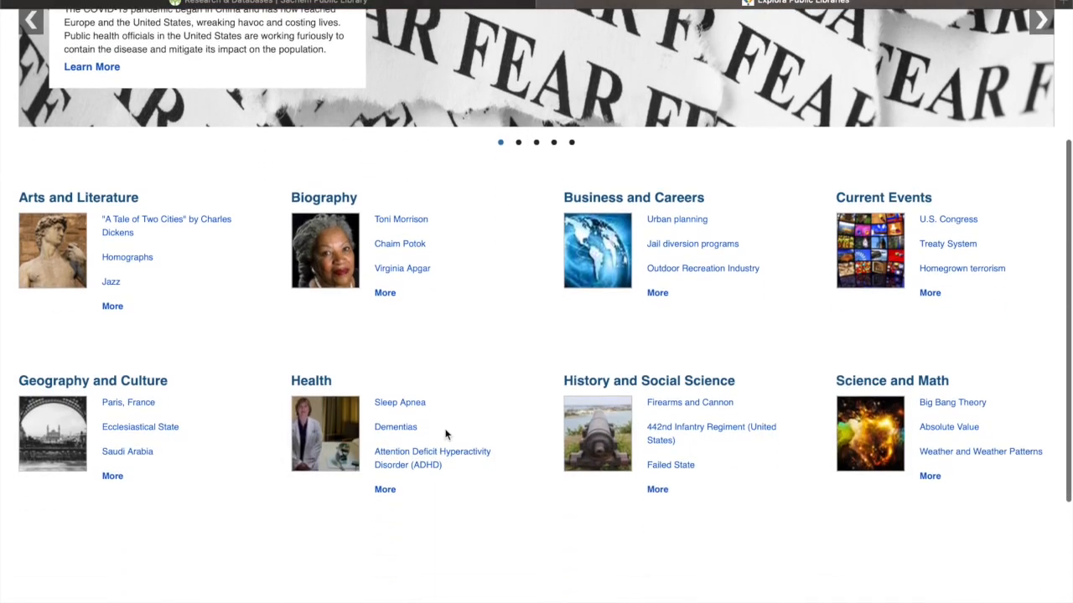
scroll(445, 433, "up", 3)
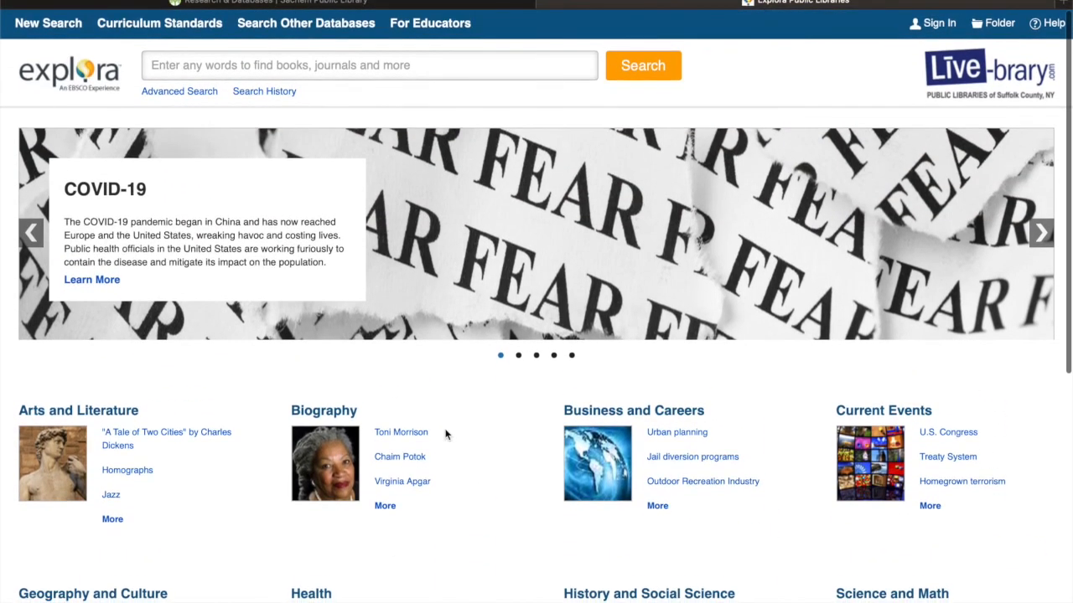